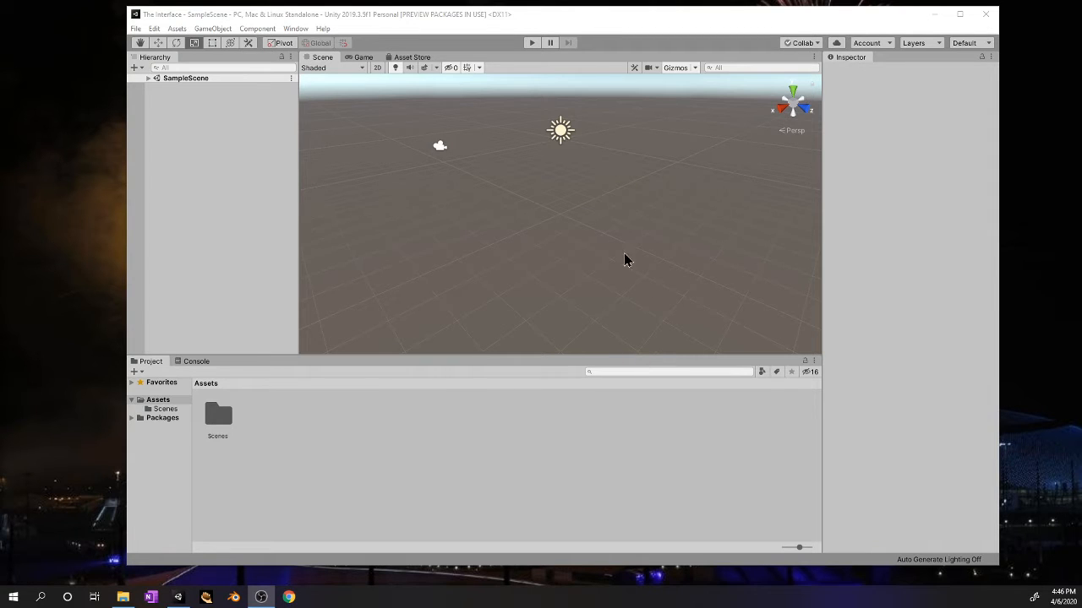
Switch the workspace to the GameLayout layout and extend the editor window downward to make it taller.
left_click(969, 43)
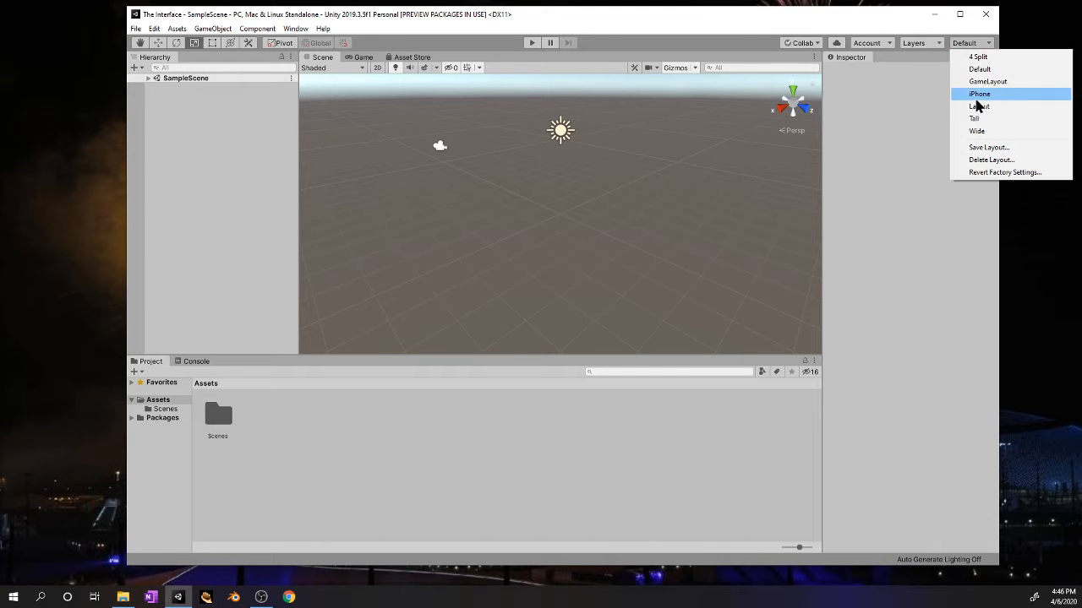
left_click(988, 82)
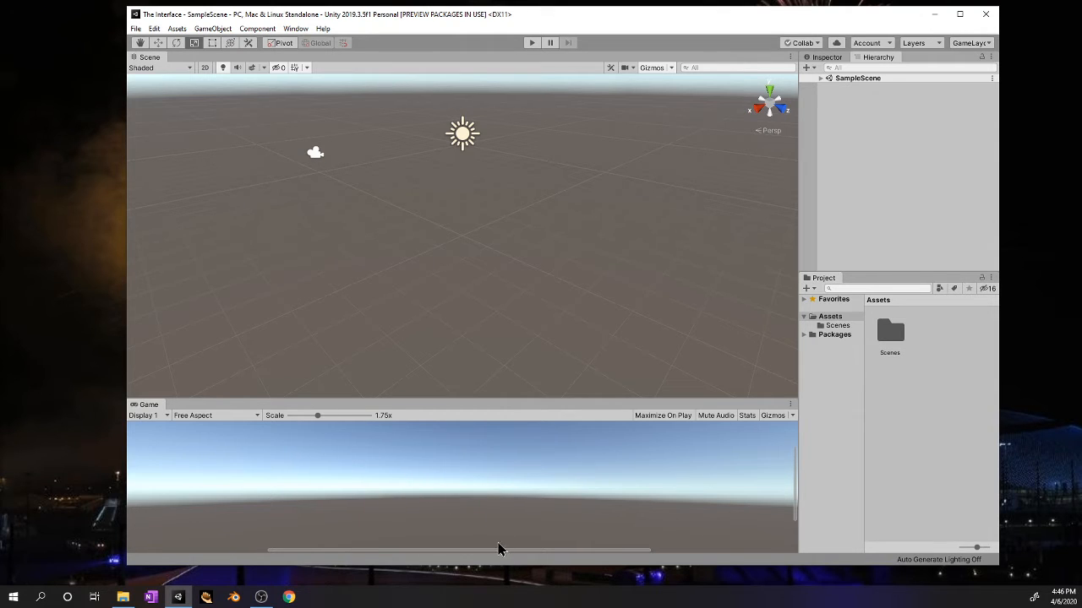
left_click_drag(505, 567, 507, 592)
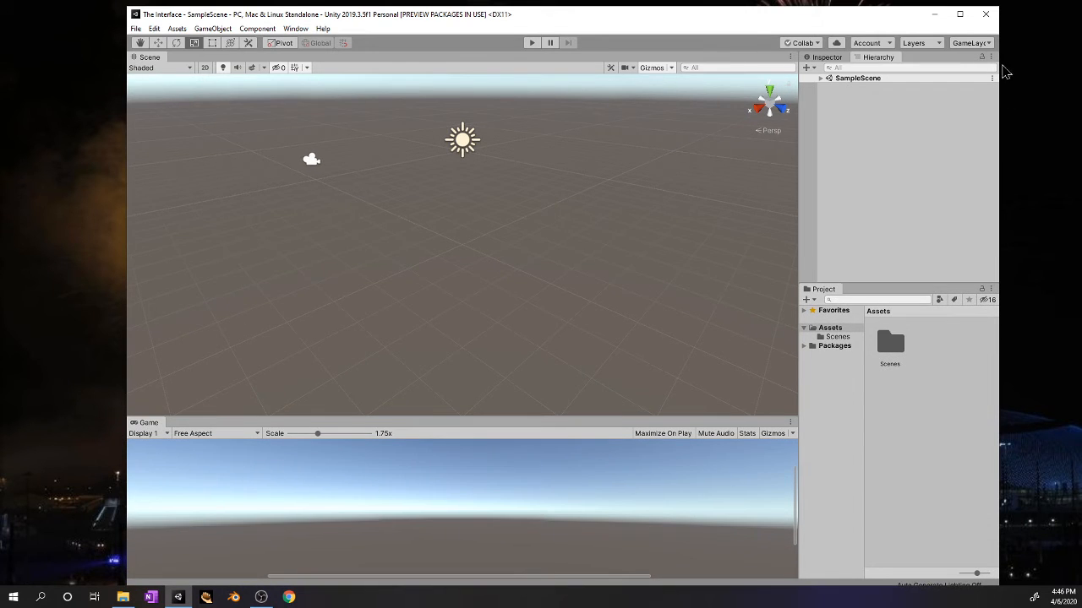
left_click(969, 43)
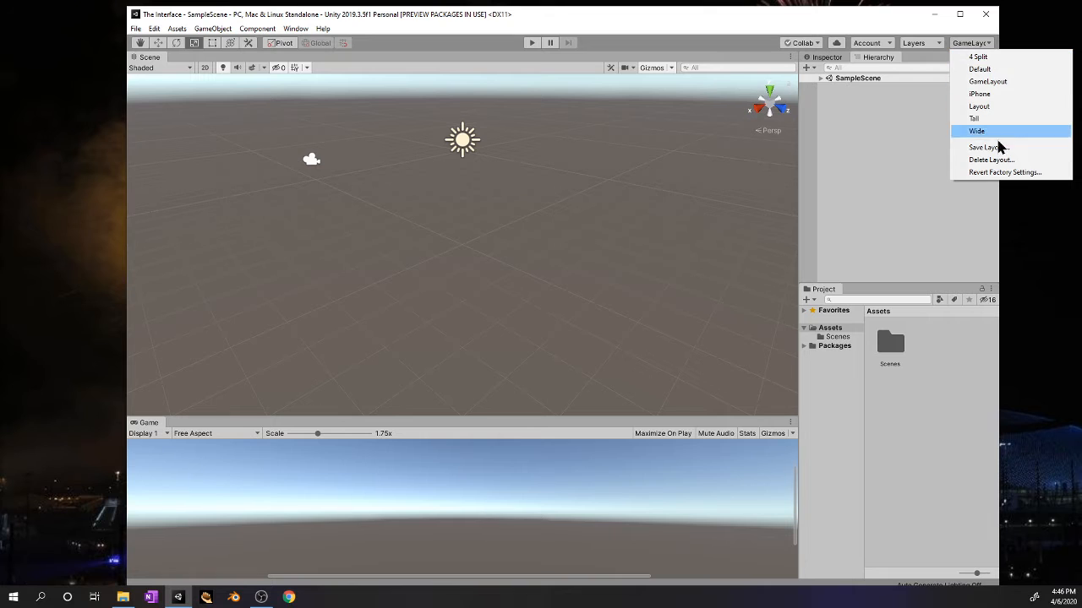
left_click(903, 25)
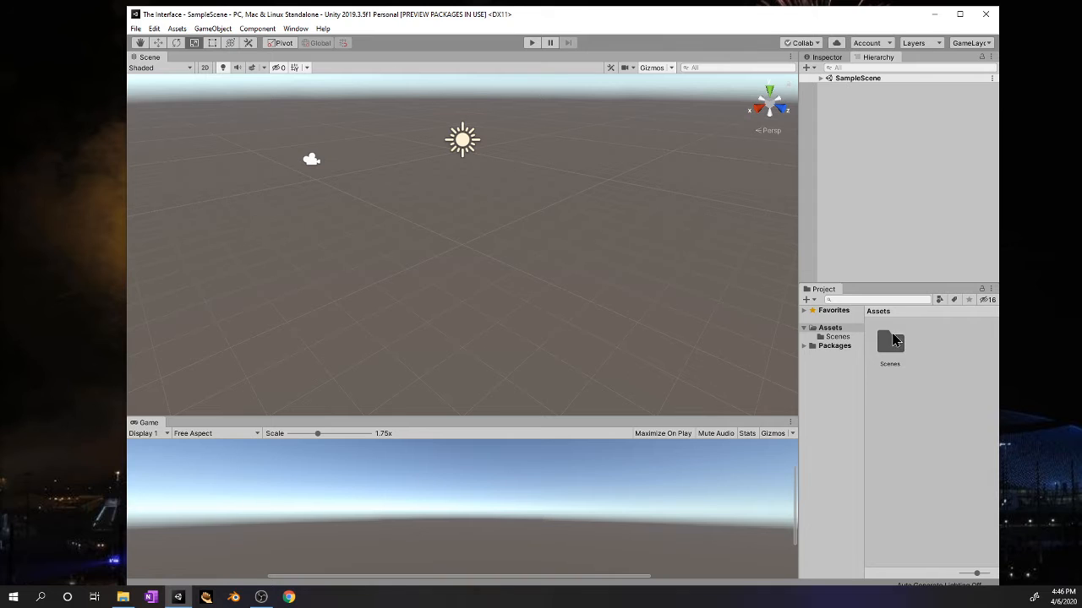
Expand and collapse the Packages folder, and open the Scenes folder inside Assets.
left_click(807, 347)
left_click(806, 347)
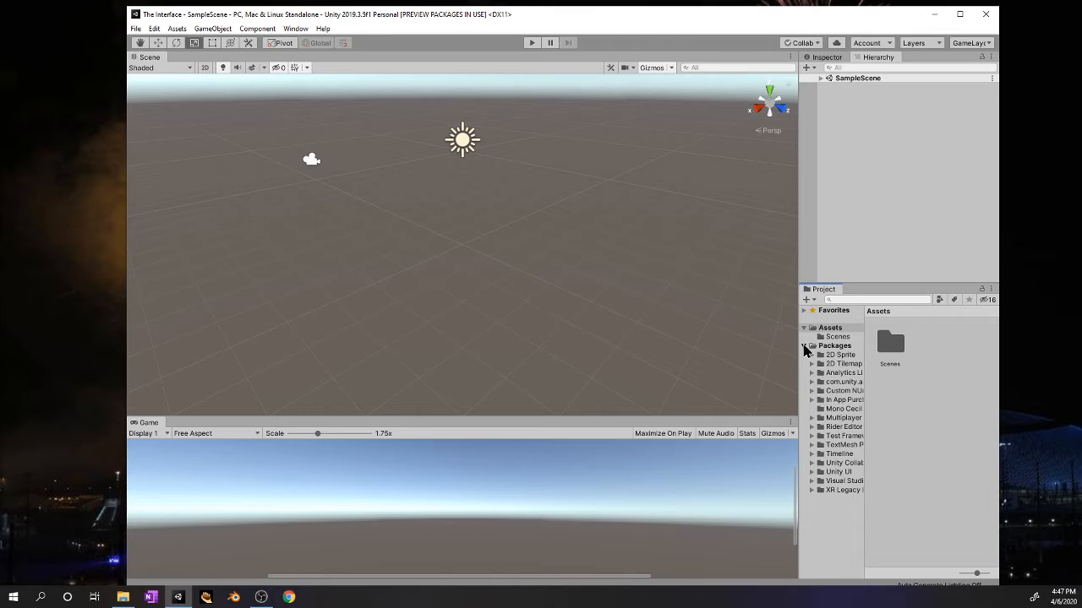
left_click(805, 348)
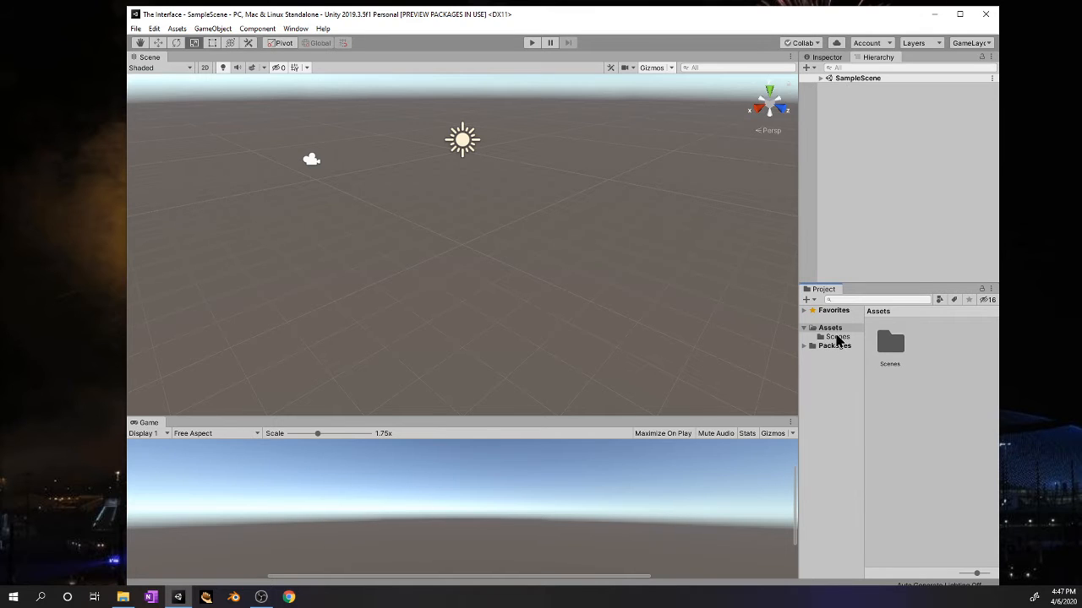
left_click(835, 329)
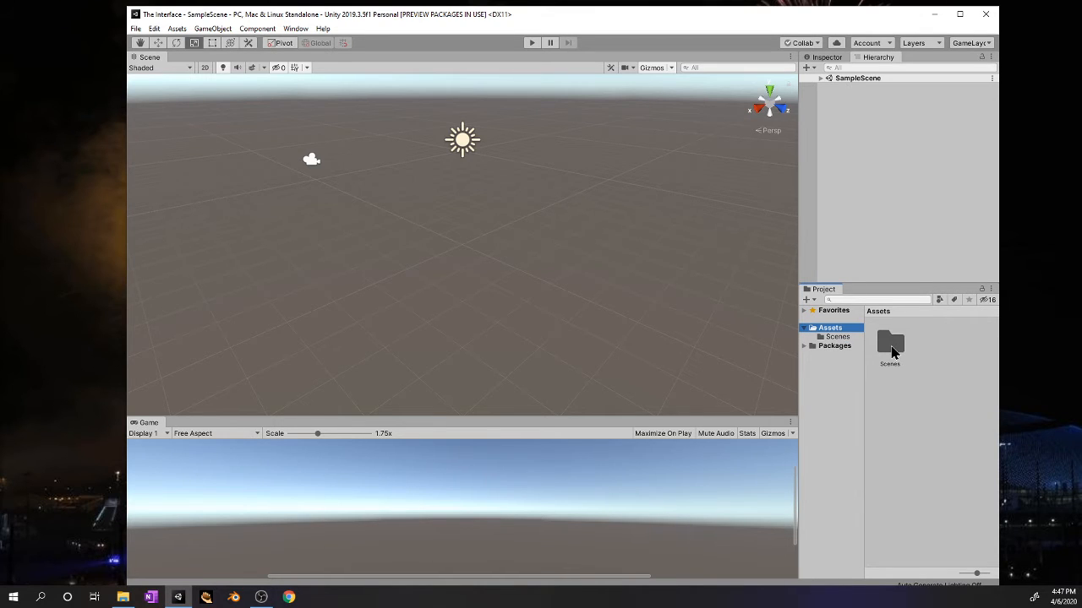
double_click(892, 346)
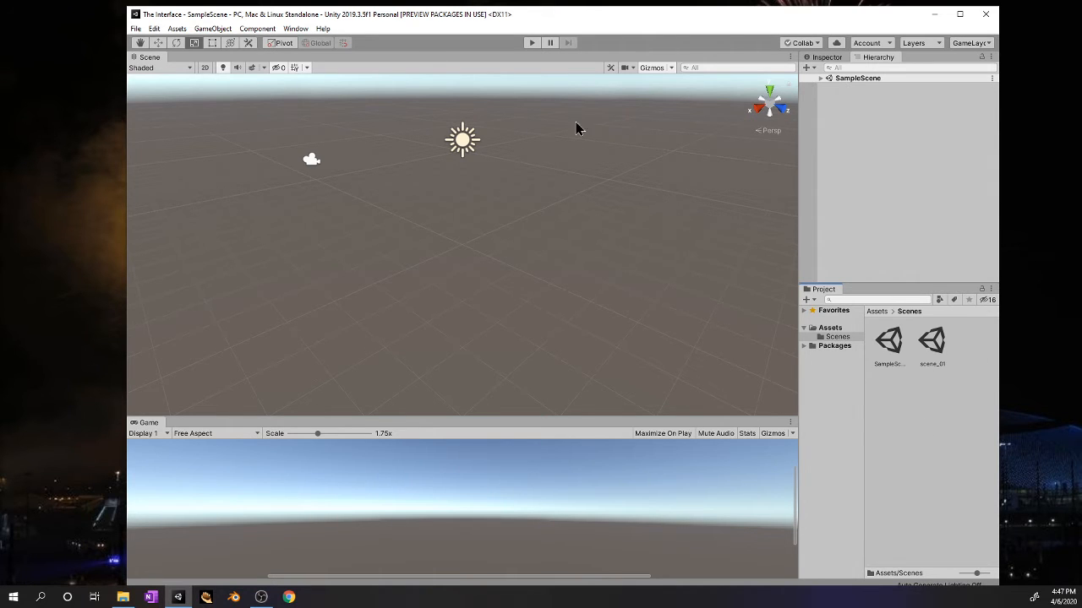
Save the current scene as scene_01.unity in the Scenes folder, replacing the existing file.
left_click(135, 29)
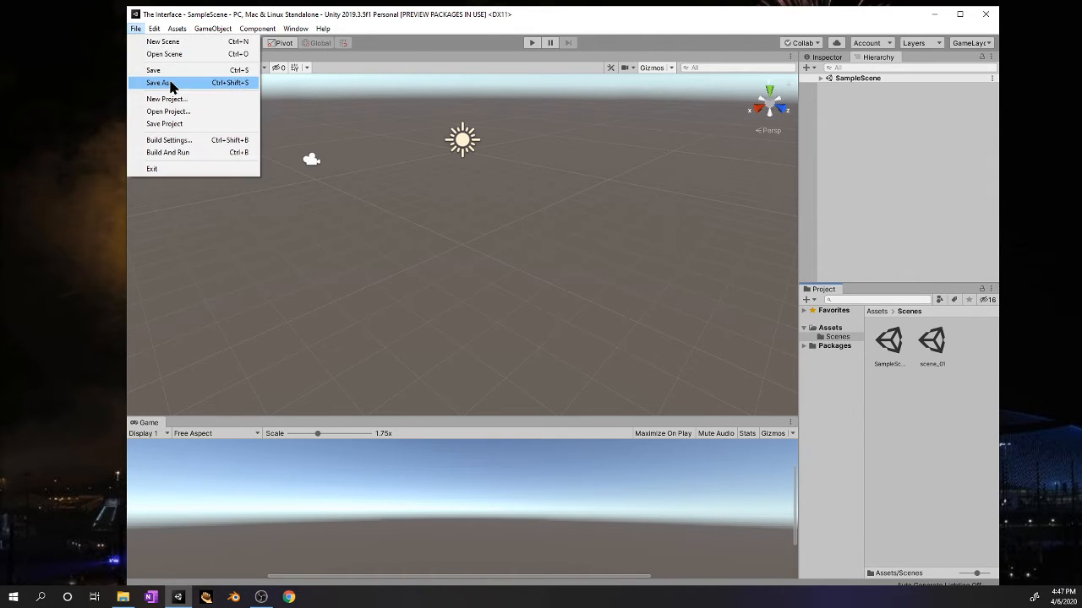
left_click(165, 83)
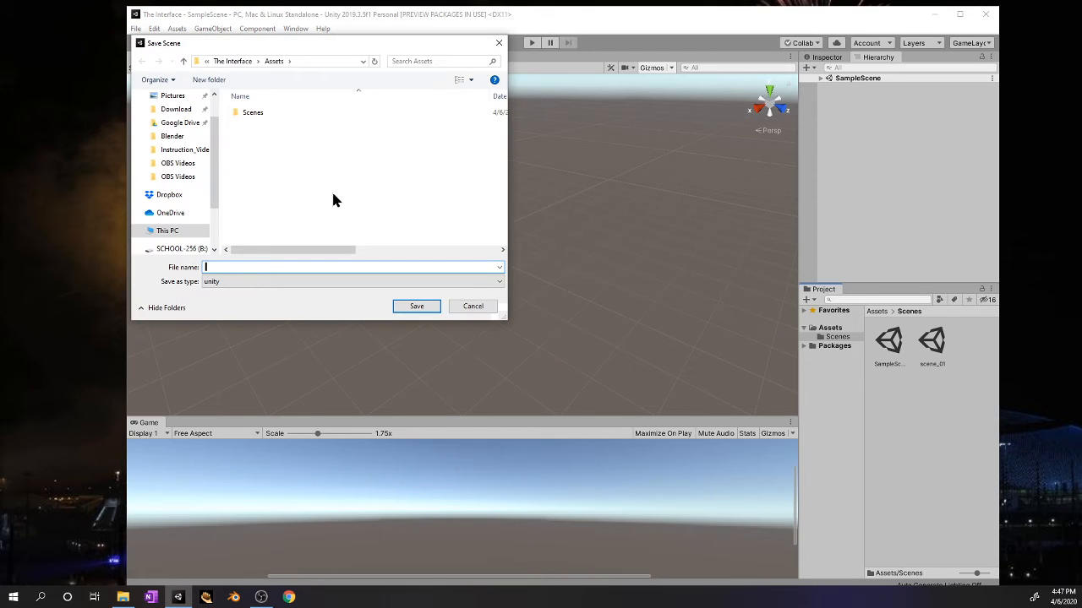
double_click(252, 113)
left_click(283, 127)
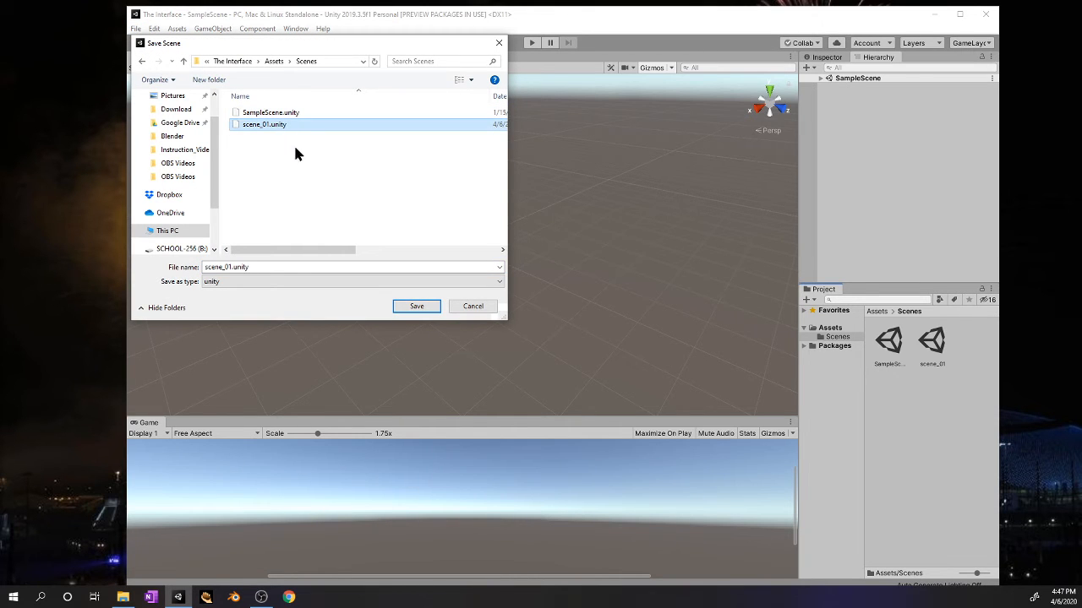
left_click(415, 308)
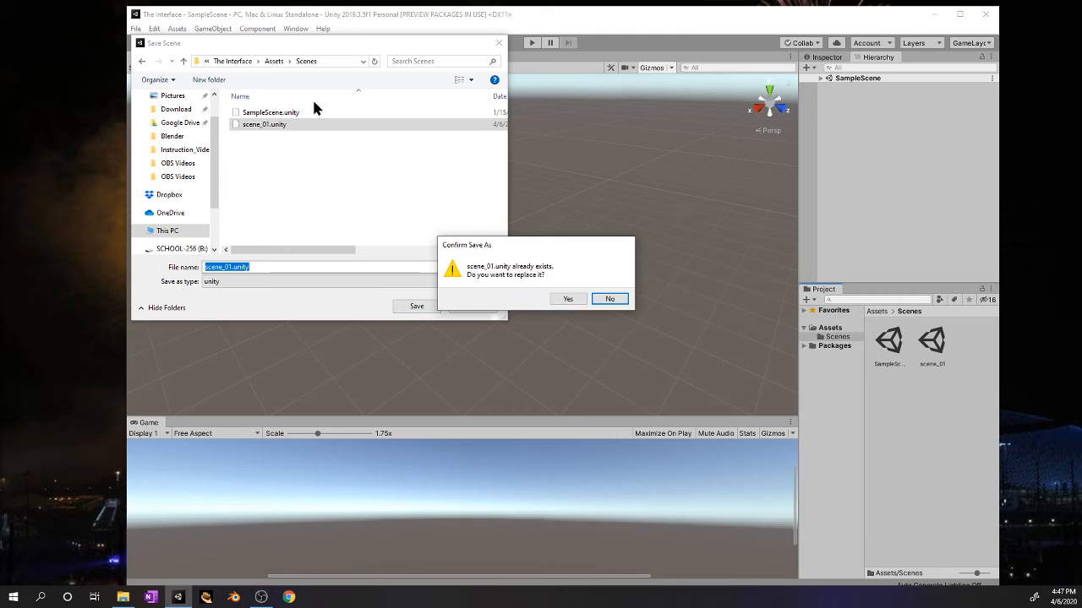
left_click(568, 299)
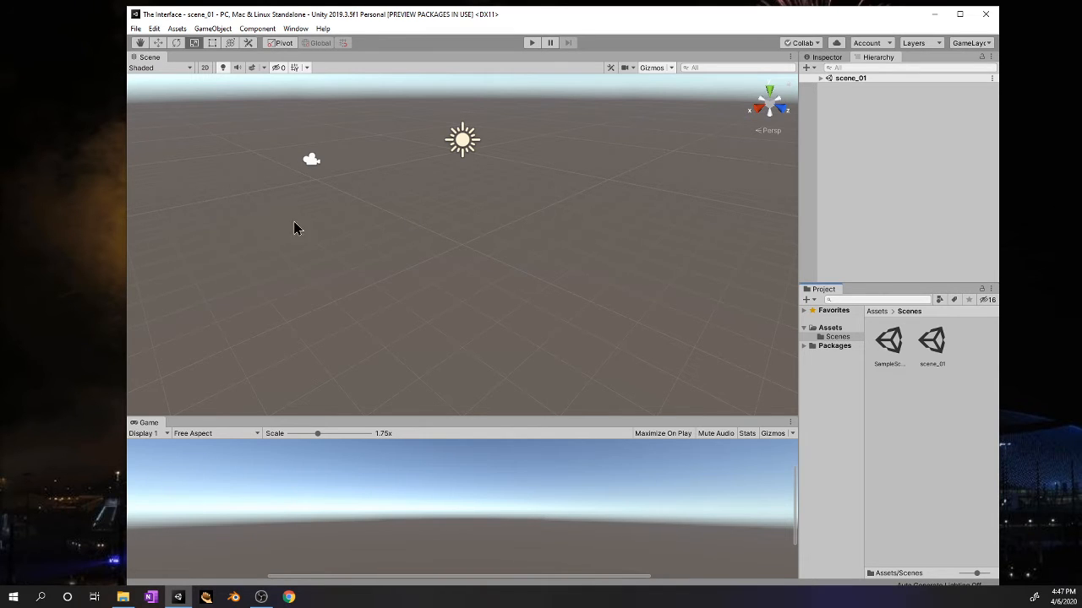
Activate the Move tool, and add a 3D cube and a 3D sphere to the scene.
left_click(158, 43)
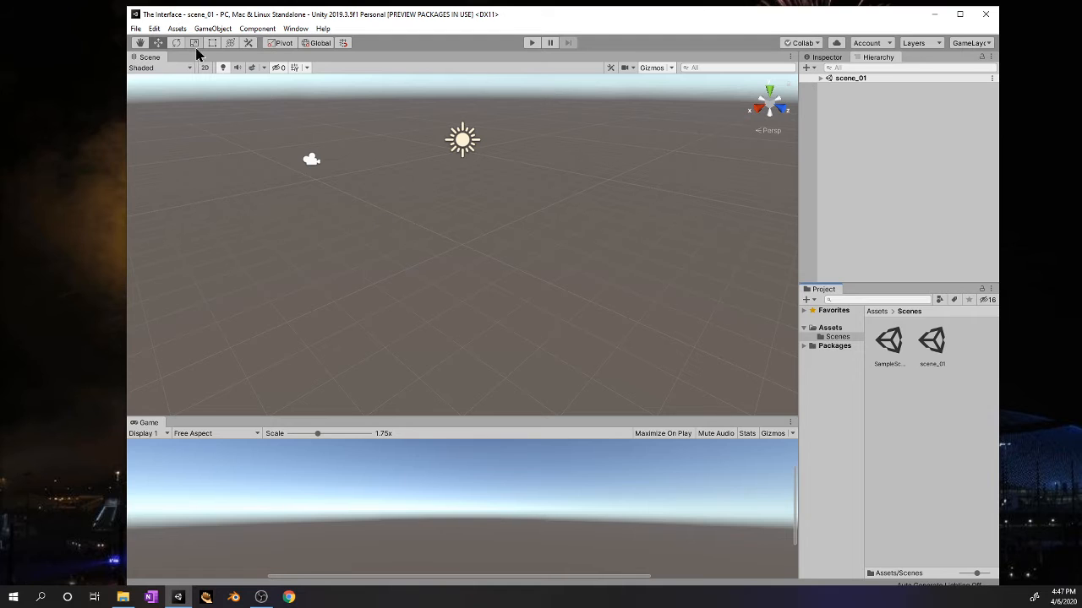
left_click(213, 29)
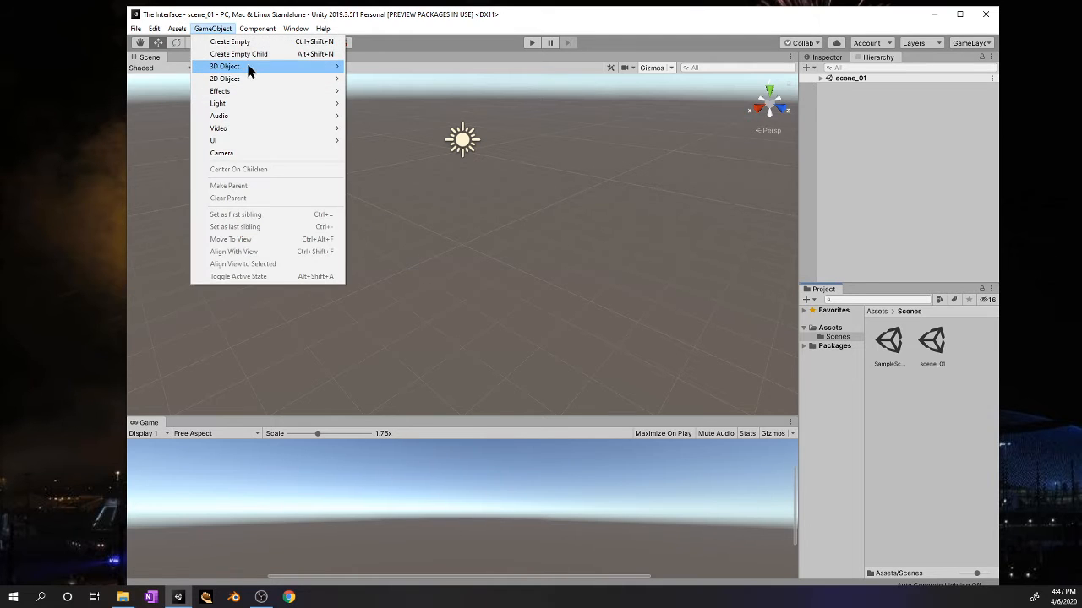
mouse_move(241, 67)
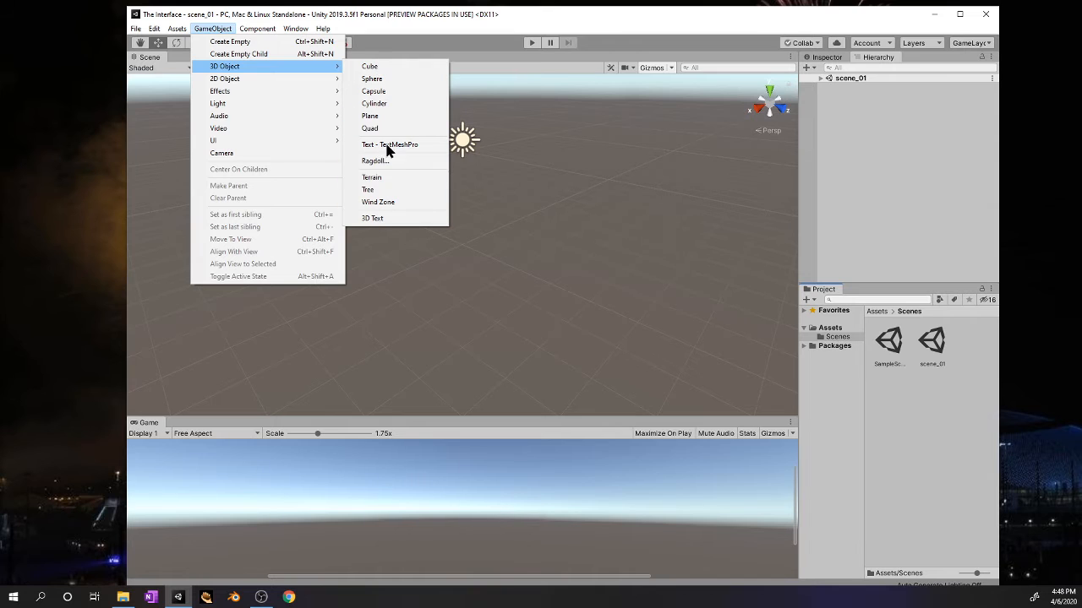
left_click(369, 68)
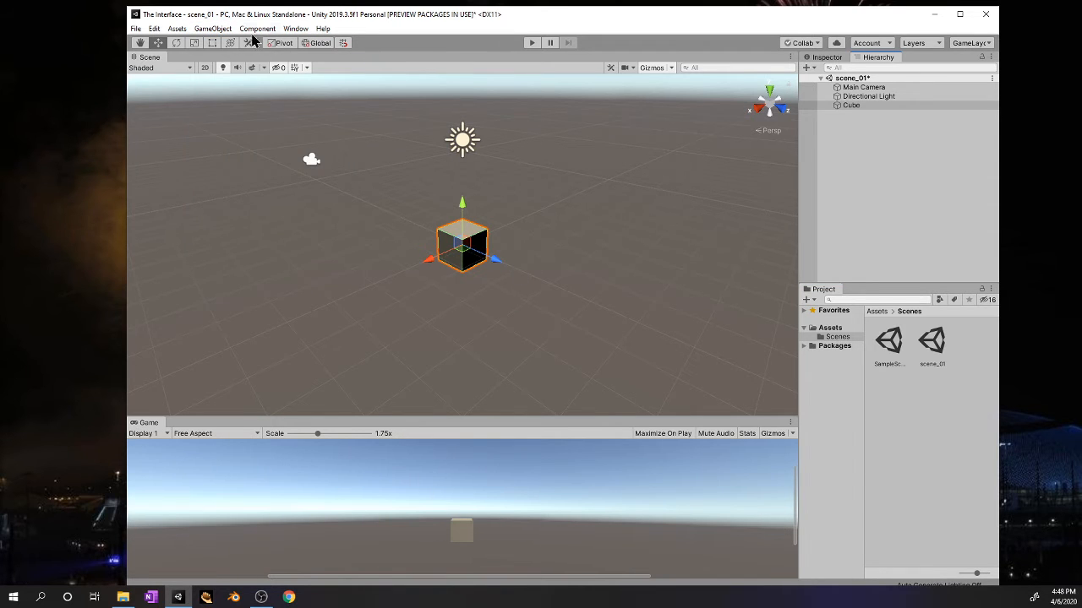
left_click(214, 28)
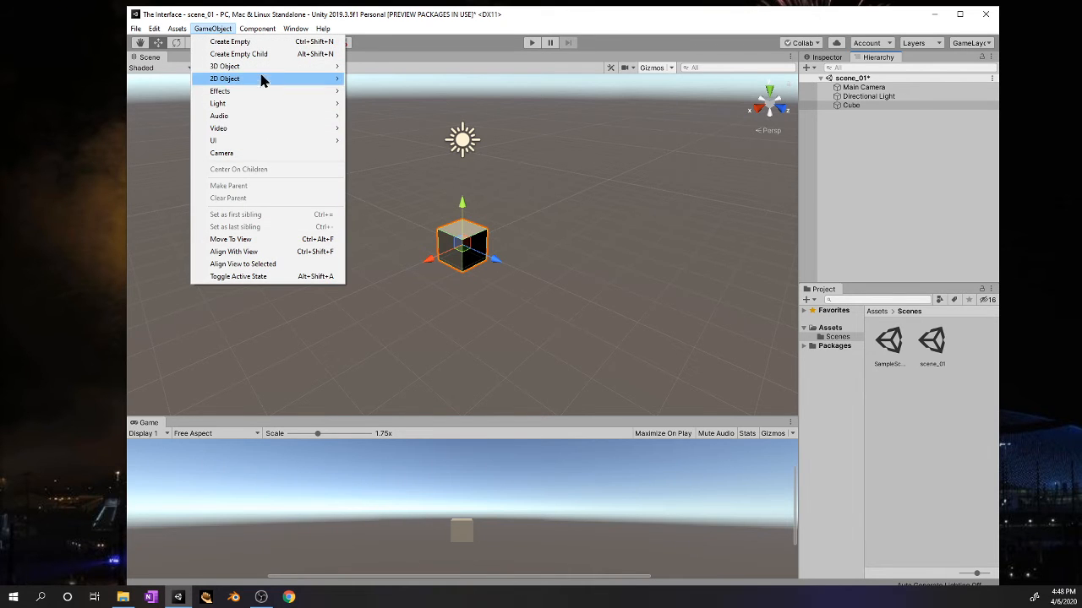
mouse_move(256, 71)
left_click(372, 79)
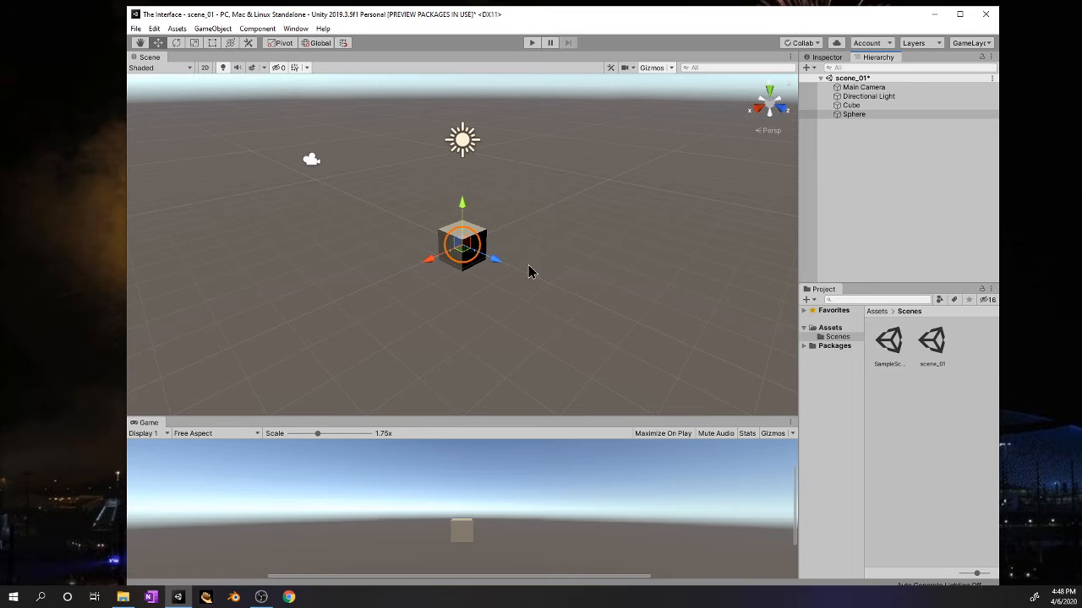
Show the sphere's Inspector properties and move it freehand to about X -16.45 and Y 0.79.
left_click_drag(430, 264, 412, 284)
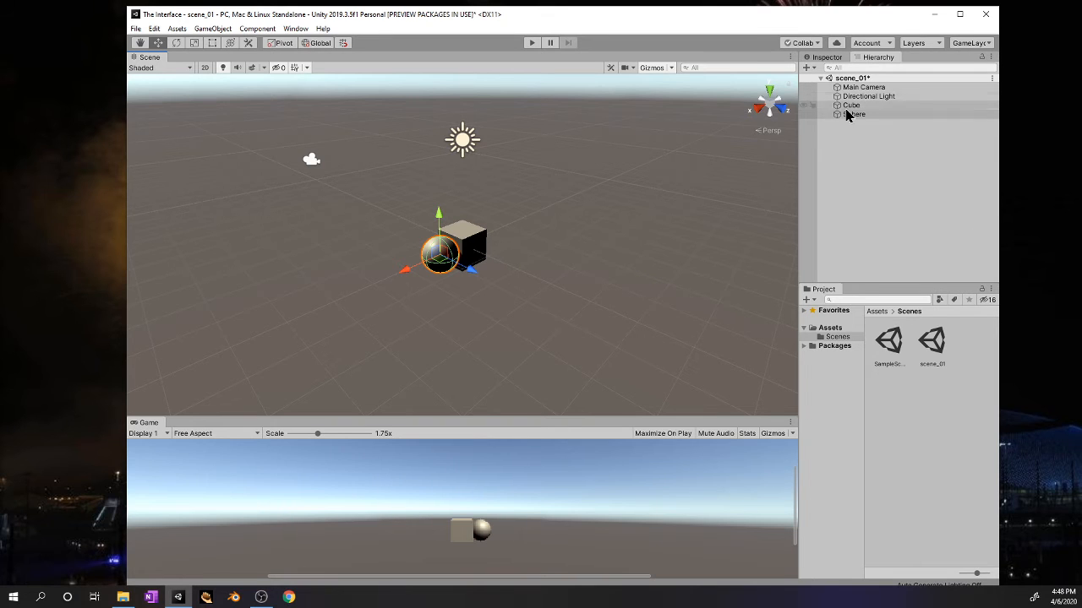
left_click(824, 56)
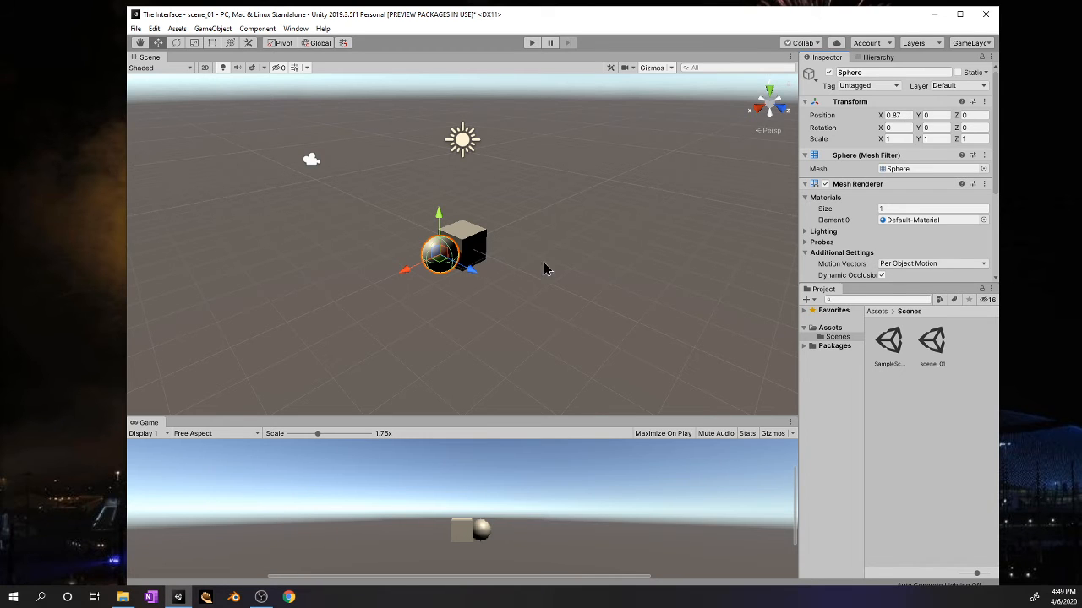
left_click_drag(405, 271, 333, 302)
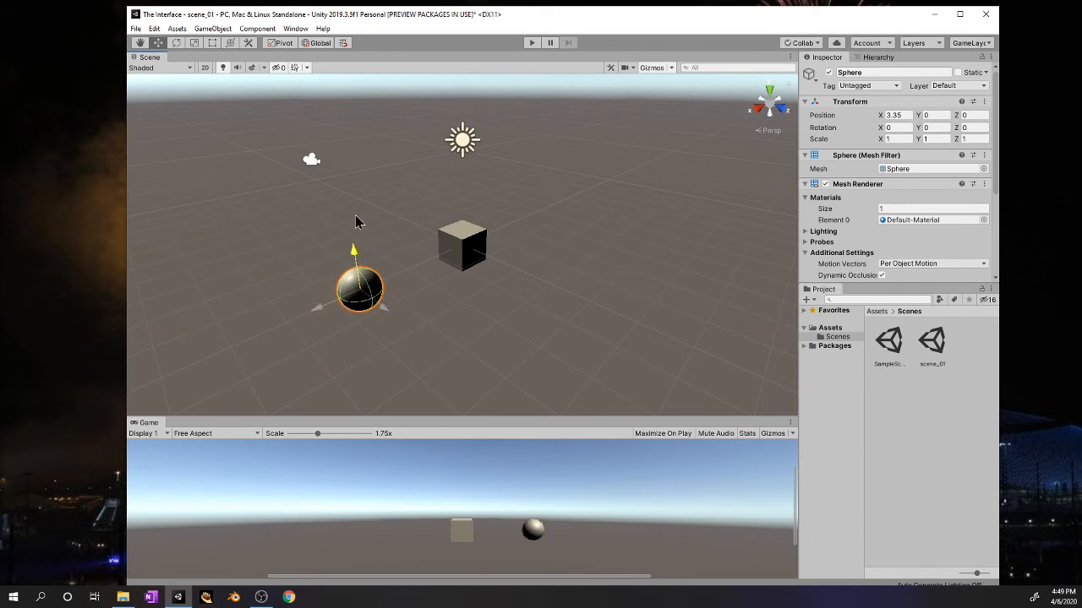
left_click_drag(355, 221, 664, 134)
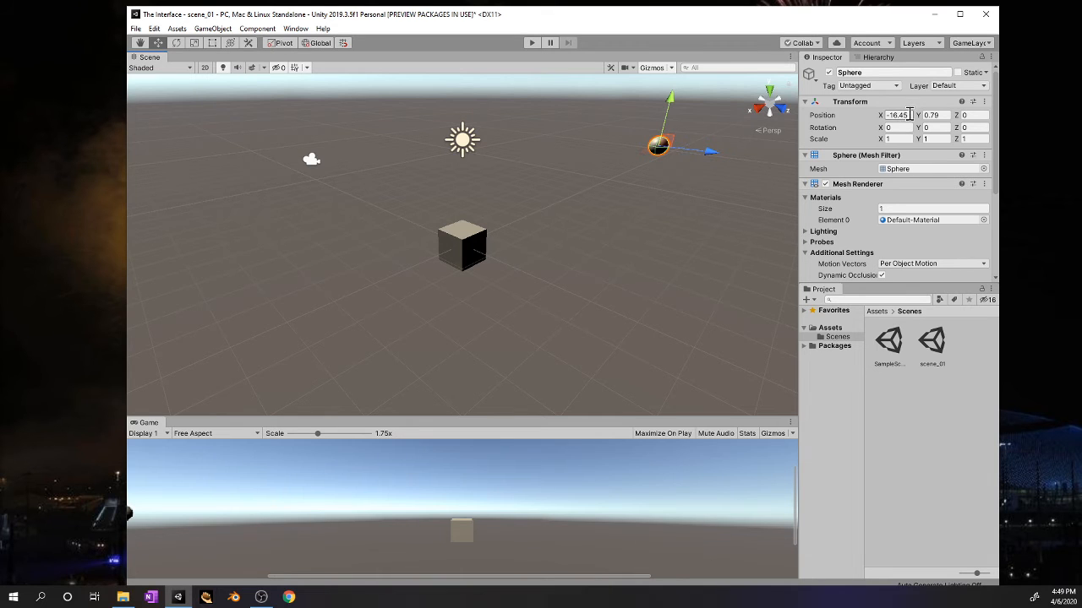
Set the sphere's position to X 5, Y 2 and Z 1, trying Z 4 first.
left_click(909, 115)
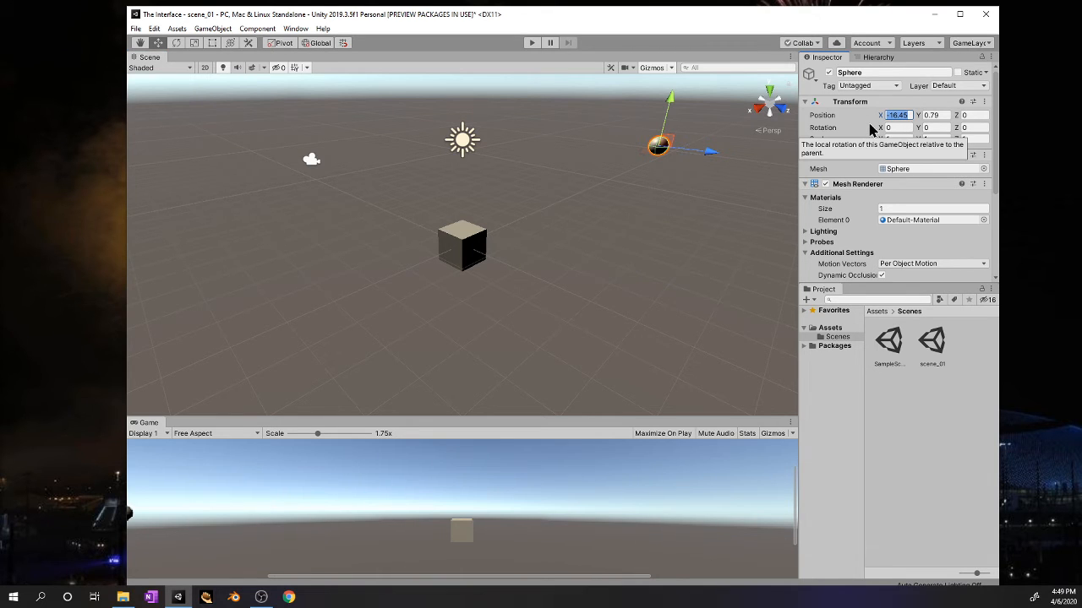
type("5")
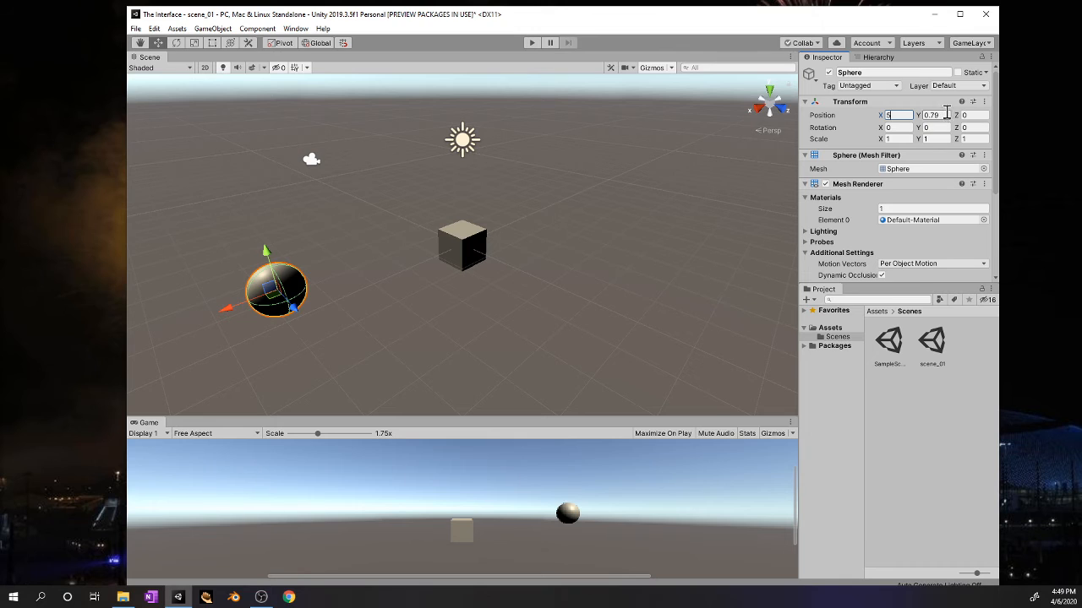
left_click(938, 115)
type("2")
left_click(966, 116)
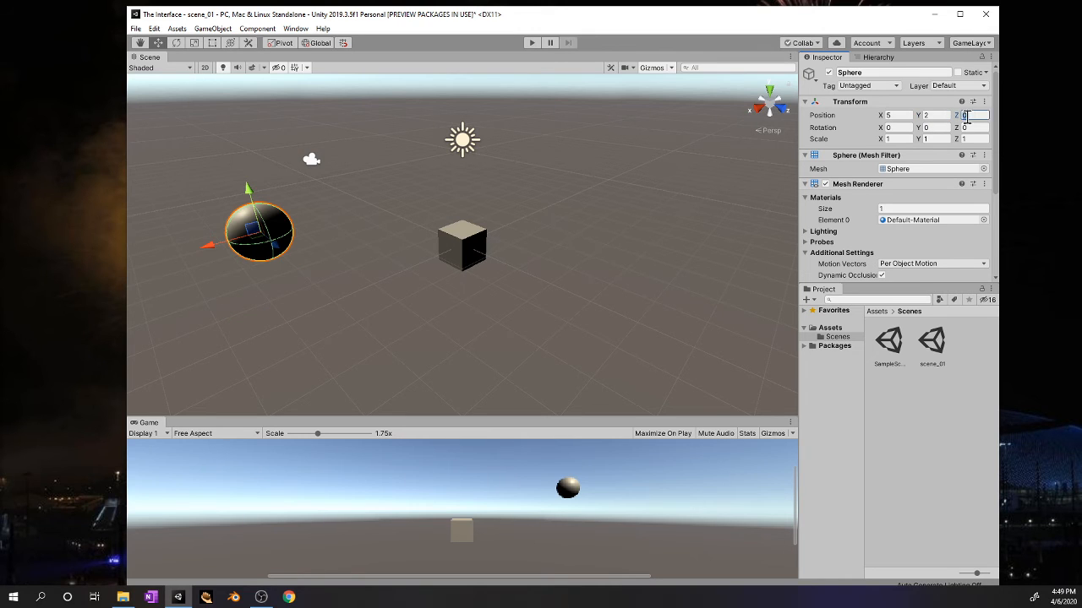
type("4")
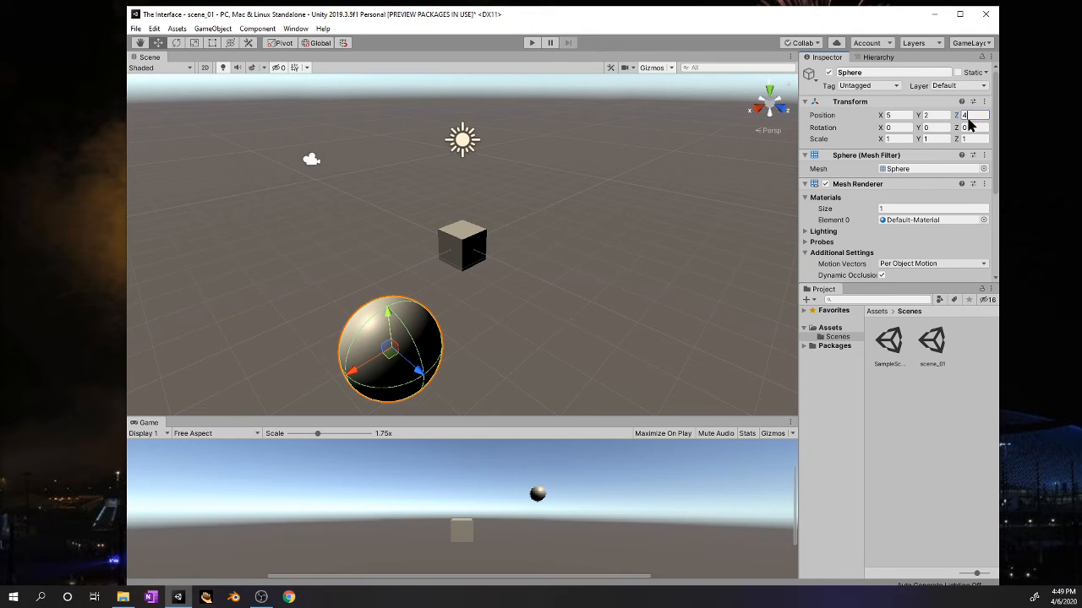
left_click_drag(968, 117, 958, 114)
type("1")
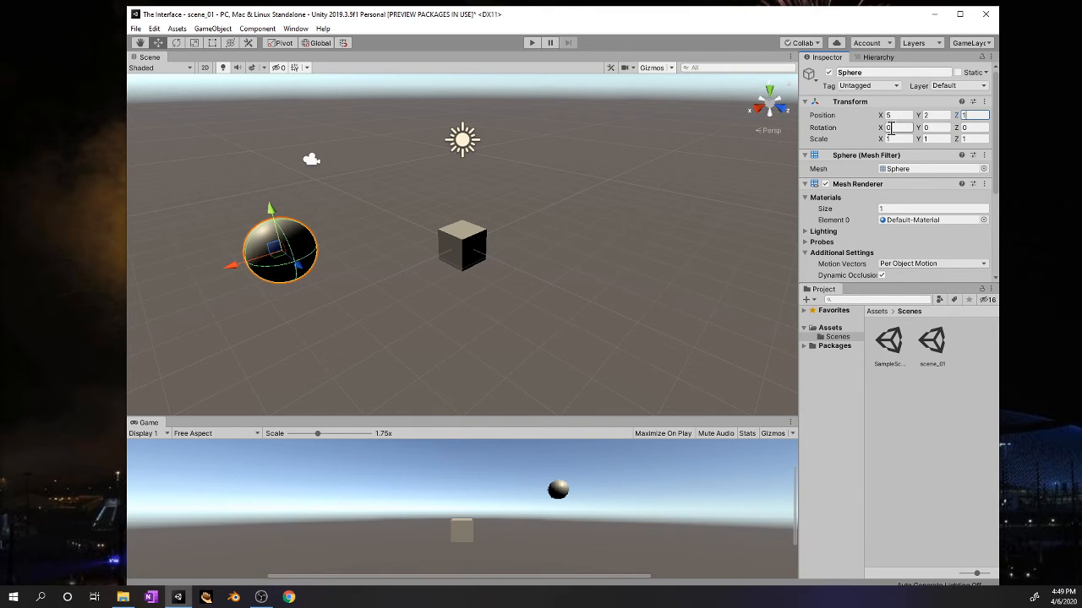
Rotate the sphere freehand to about -9.7 on X and 38.1 on Y.
left_click(934, 128)
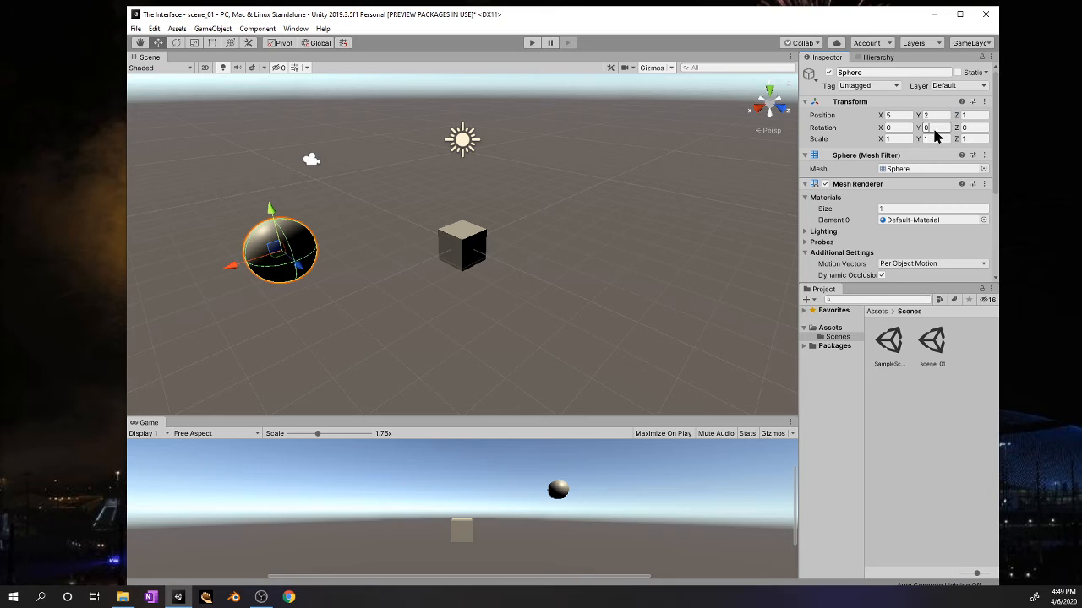
left_click(176, 42)
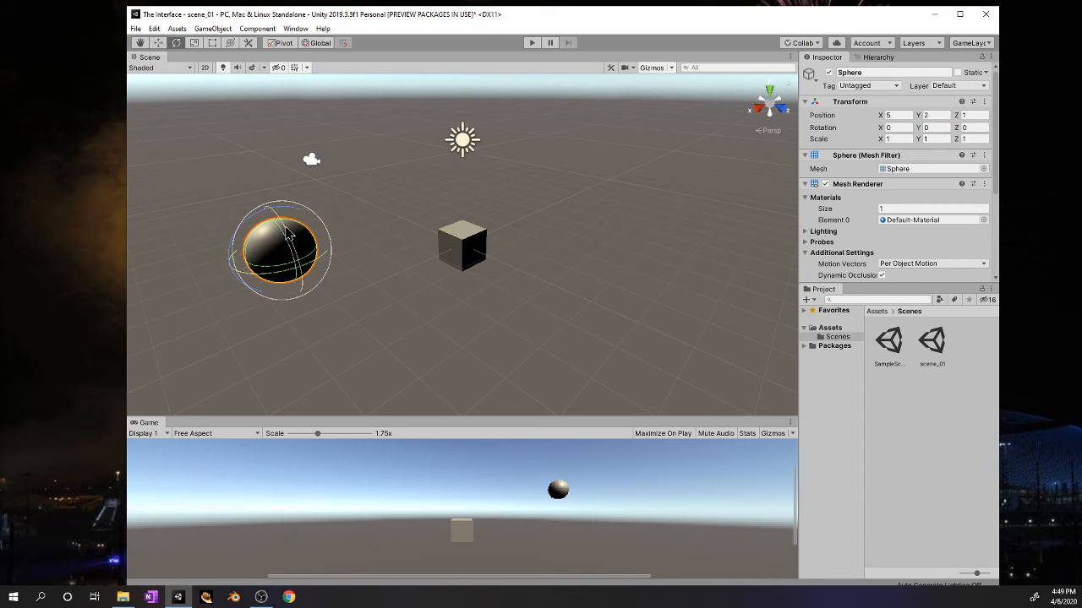
left_click_drag(287, 232, 254, 211)
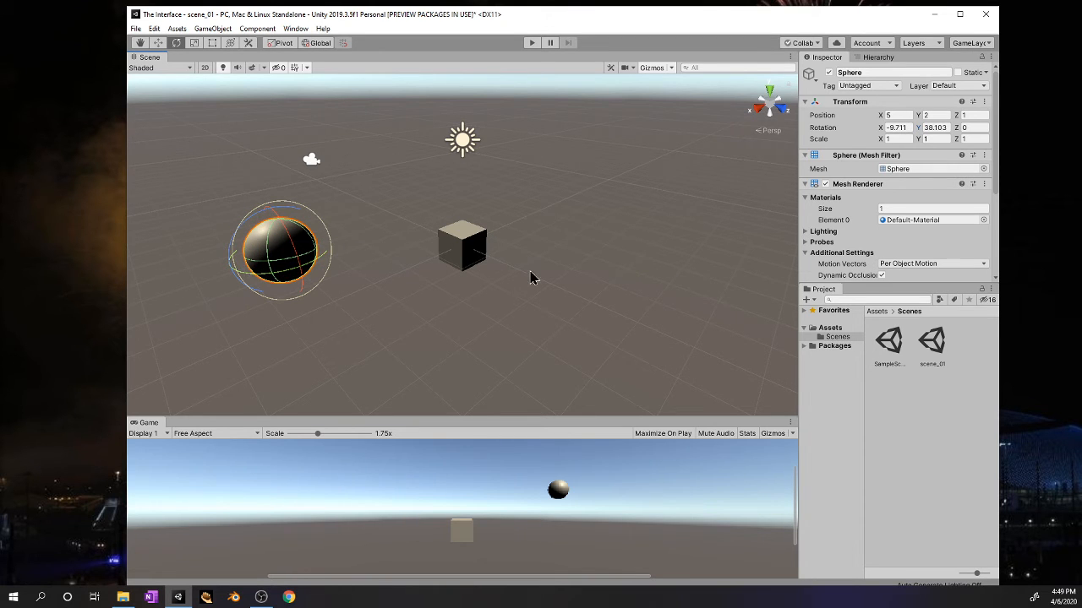
Rotate the cube freehand about its Y axis and set its Y rotation to exactly 60.
left_click(459, 256)
left_click_drag(507, 265, 497, 307)
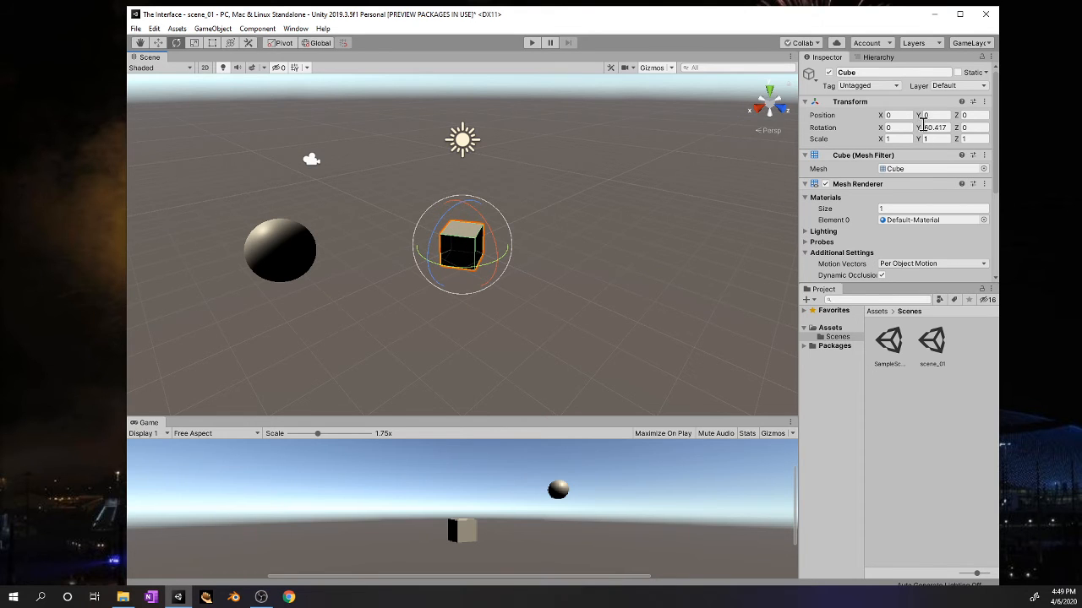
left_click(949, 128)
type("60")
Scale the cube freehand to about 2.75 on X and 2.28 on Y.
left_click(194, 43)
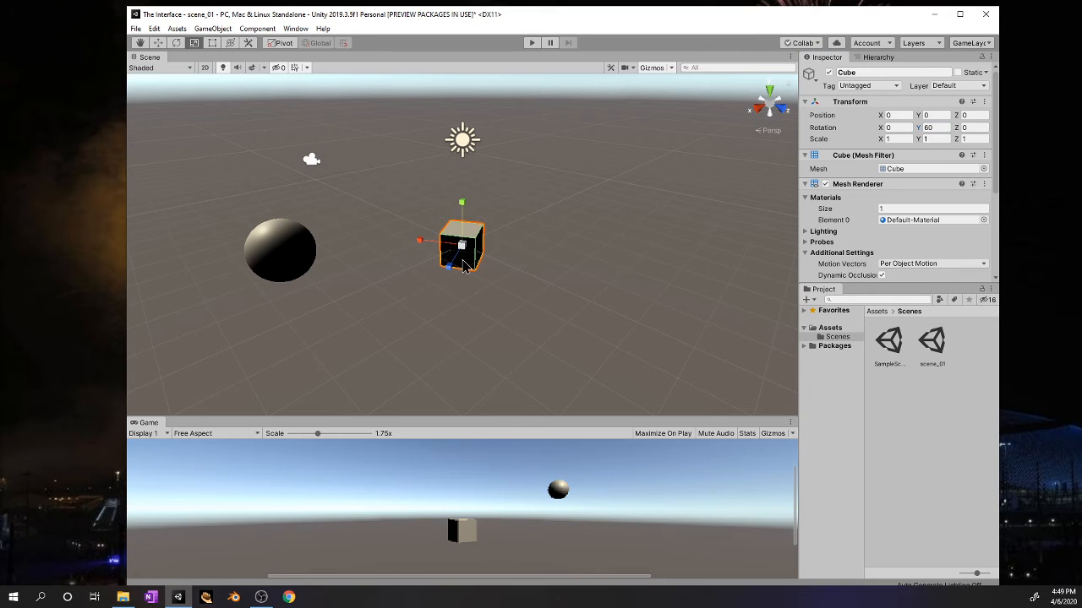
mouse_move(461, 205)
left_mouse_down()
mouse_move(473, 121)
mouse_move(461, 232)
mouse_move(461, 203)
left_mouse_up()
left_click_drag(423, 245, 351, 222)
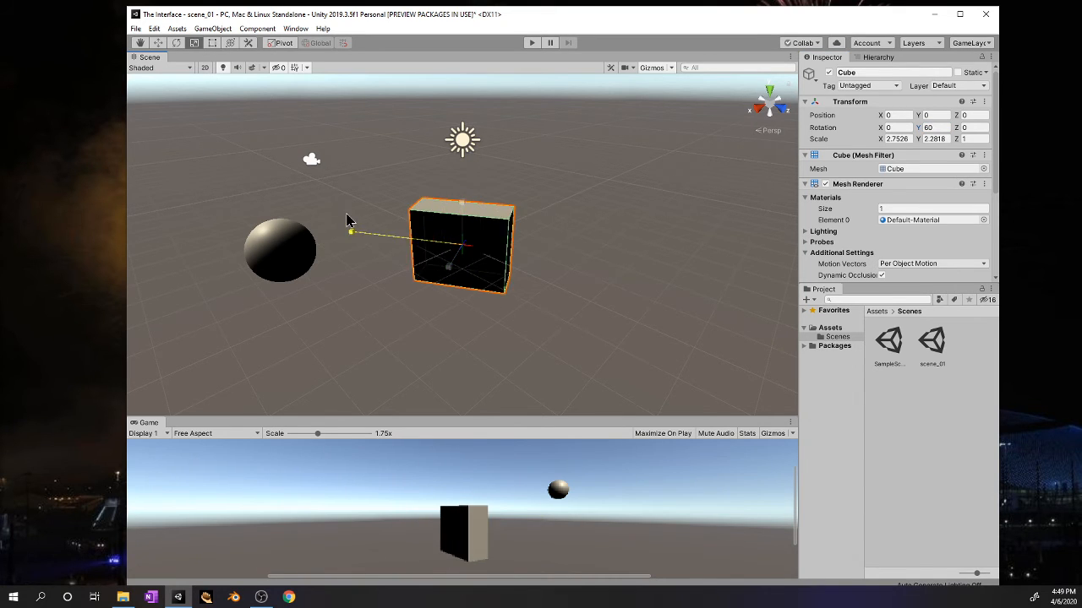
Scale the cube freehand to about 4.32 on X, 3.58 on Y and 2.68 on Z, and the sphere uniformly to about 2.25.
left_click_drag(446, 268, 486, 253)
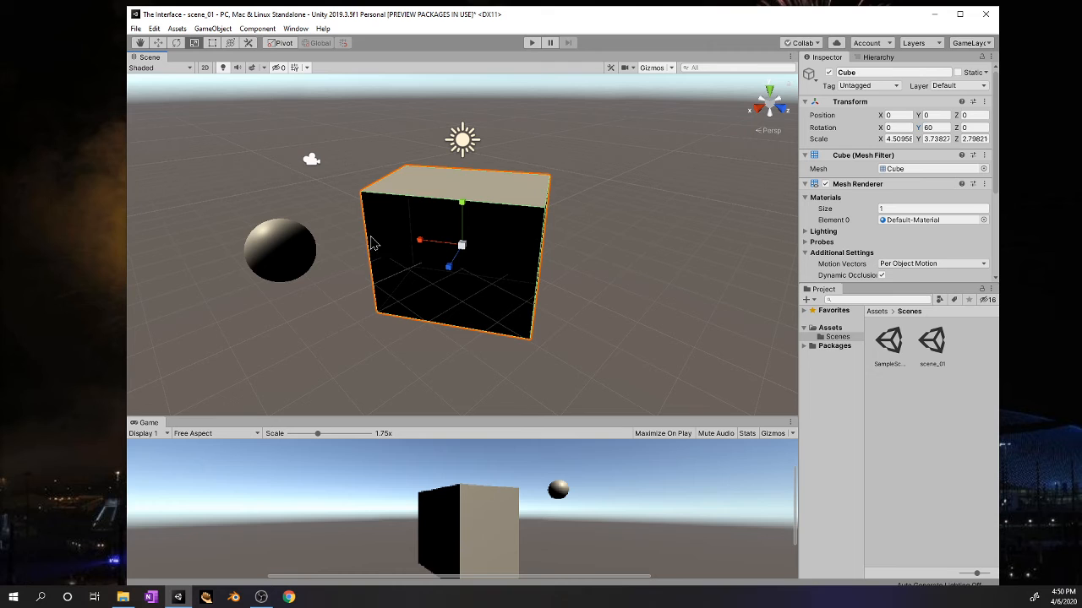
left_click(281, 262)
left_click_drag(281, 252, 313, 267)
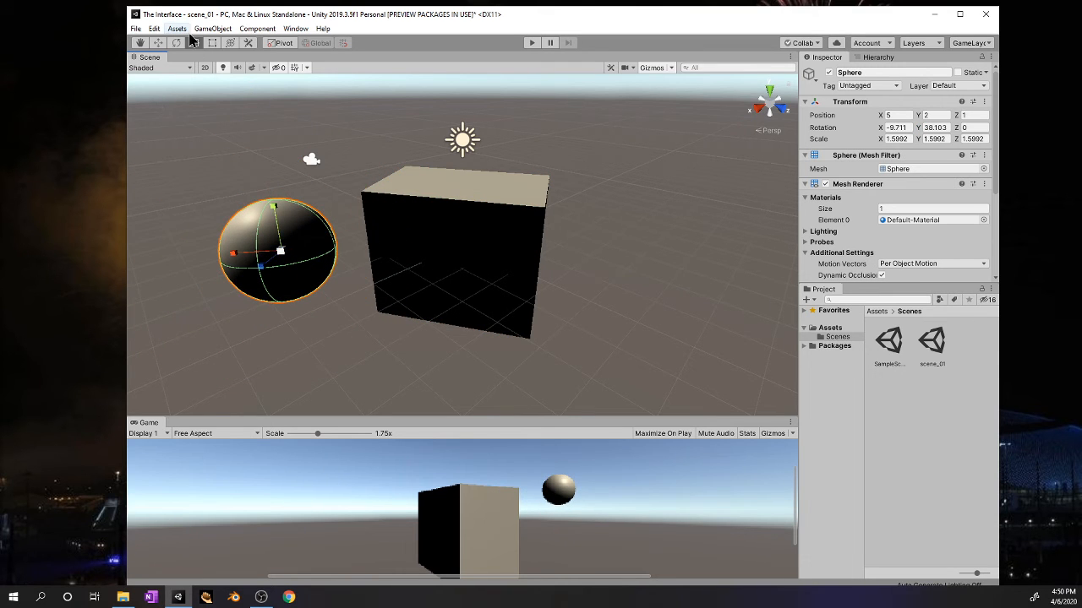
left_click(497, 226)
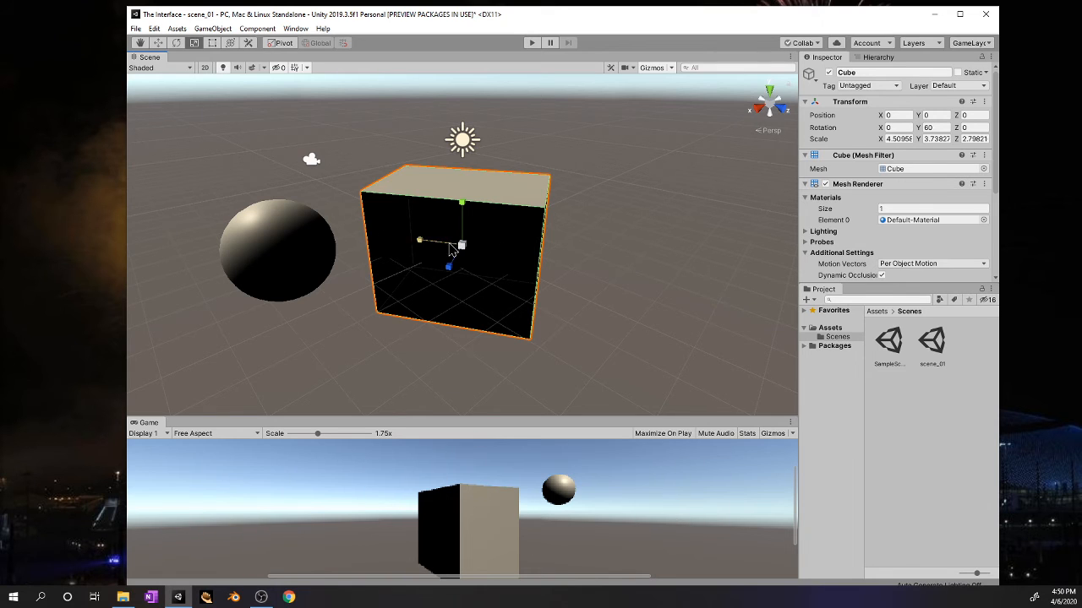
left_click_drag(461, 246, 438, 275)
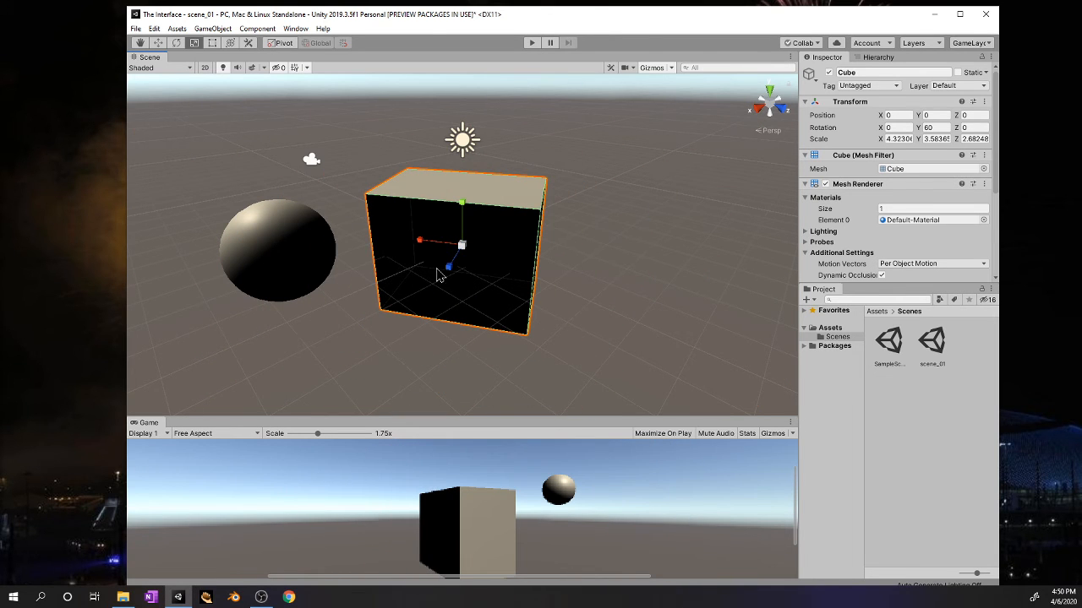
left_click(285, 262)
left_click_drag(281, 261, 237, 224)
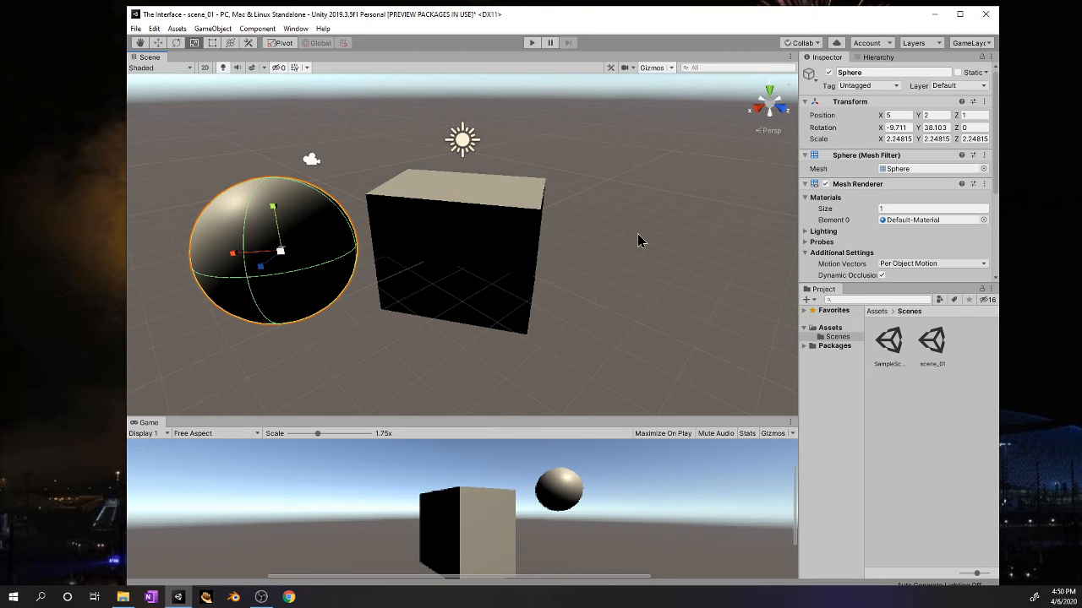
Select the cube and examine the cube and sphere from different angles and distances by orbiting, panning and zooming around the scene.
left_click(463, 235)
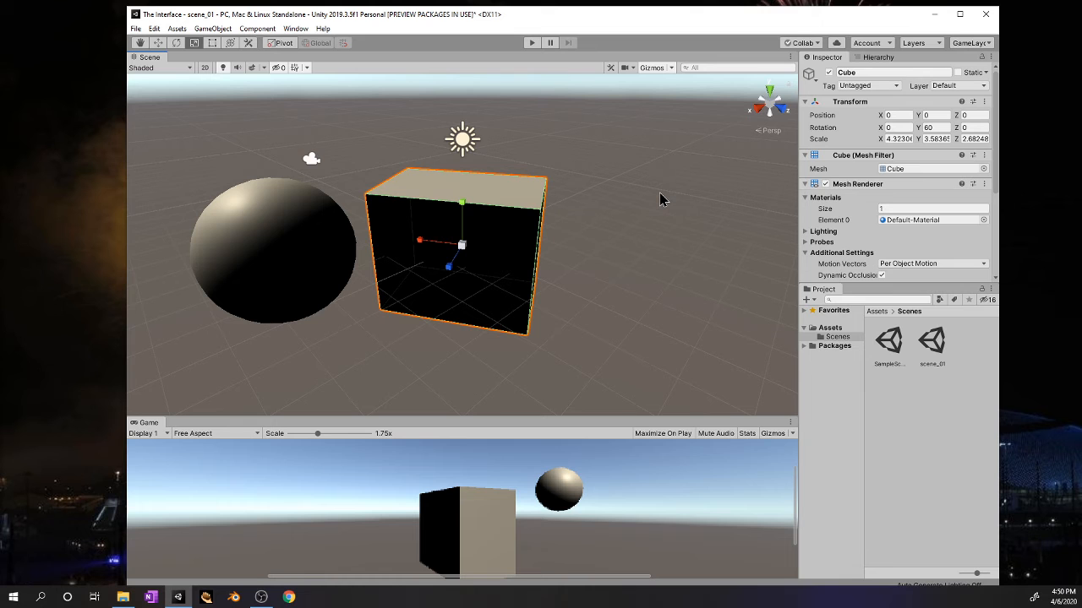
left_click_drag(658, 199, 633, 243, "alt")
mouse_move(632, 242)
middle_mouse_down()
mouse_move(656, 252)
mouse_move(668, 194)
mouse_move(640, 203)
mouse_move(617, 307)
mouse_move(714, 174)
mouse_move(499, 200)
mouse_move(676, 246)
mouse_move(700, 181)
mouse_move(654, 211)
mouse_move(651, 235)
middle_mouse_up()
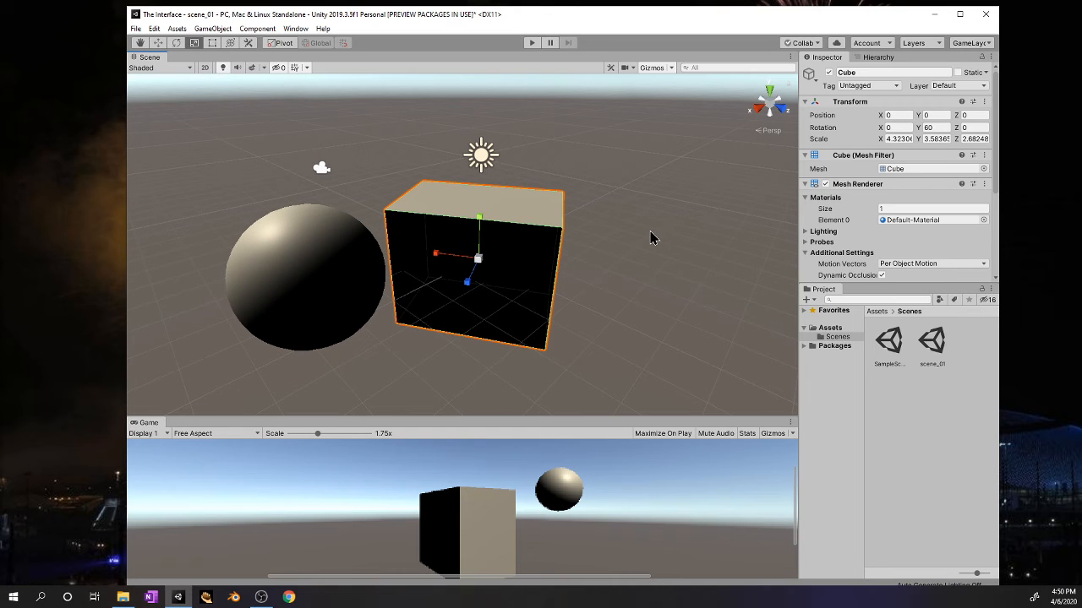
mouse_move(671, 183)
left_mouse_down("alt")
mouse_move(654, 237)
mouse_move(526, 228)
mouse_move(505, 291)
mouse_move(650, 222)
mouse_move(640, 193)
mouse_move(673, 164)
mouse_move(682, 186)
mouse_move(657, 172)
mouse_move(674, 178)
mouse_move(662, 193)
left_mouse_up("alt")
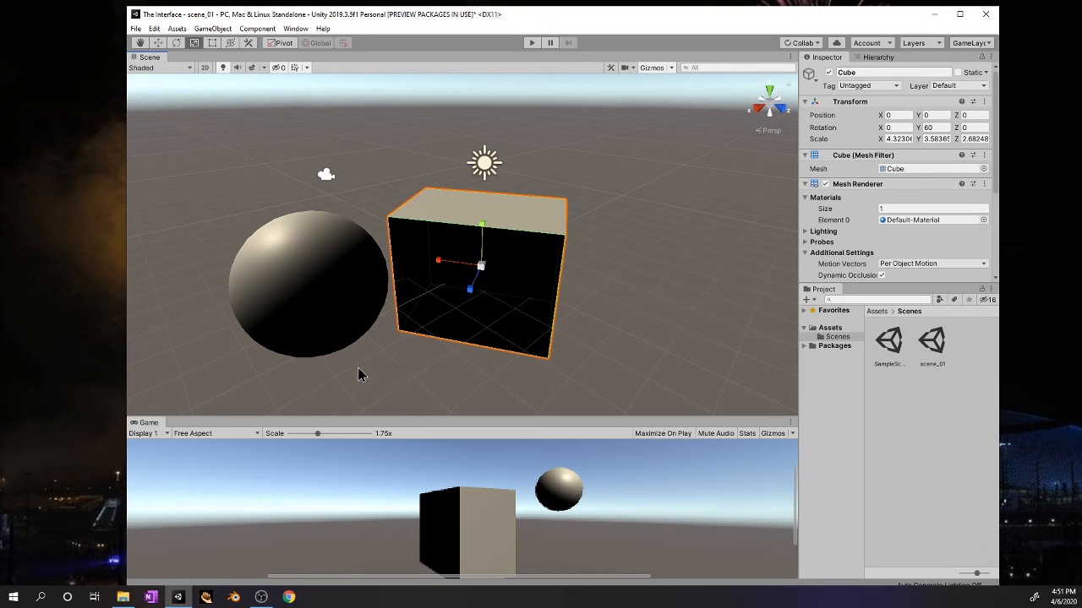
mouse_move(227, 373)
middle_mouse_down()
mouse_move(362, 369)
mouse_move(206, 350)
mouse_move(256, 366)
mouse_move(271, 357)
mouse_move(209, 360)
mouse_move(234, 356)
middle_mouse_up()
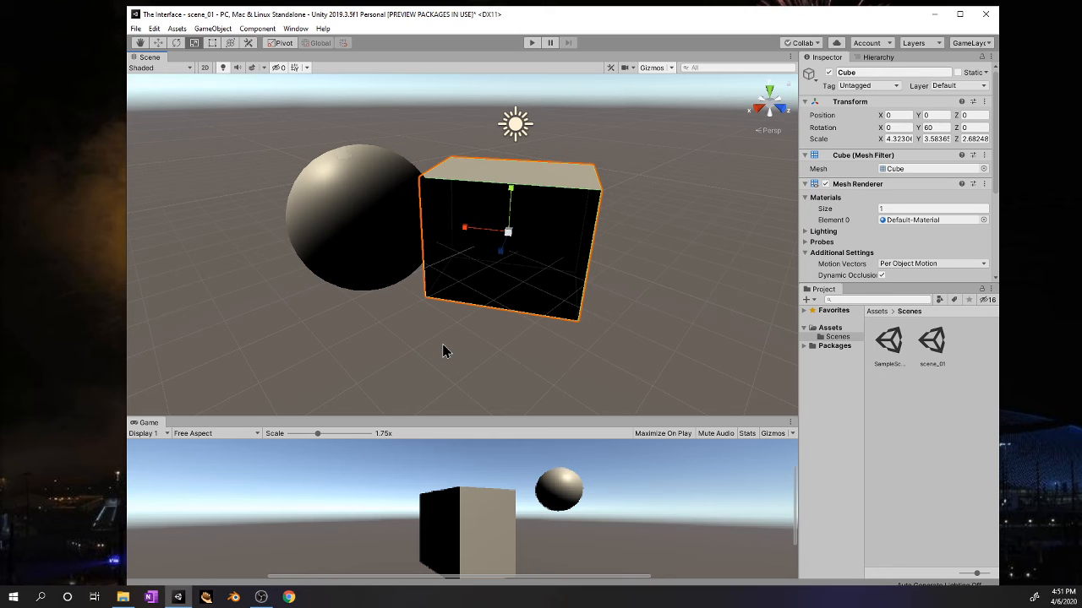
scroll(461, 345, "down", 8)
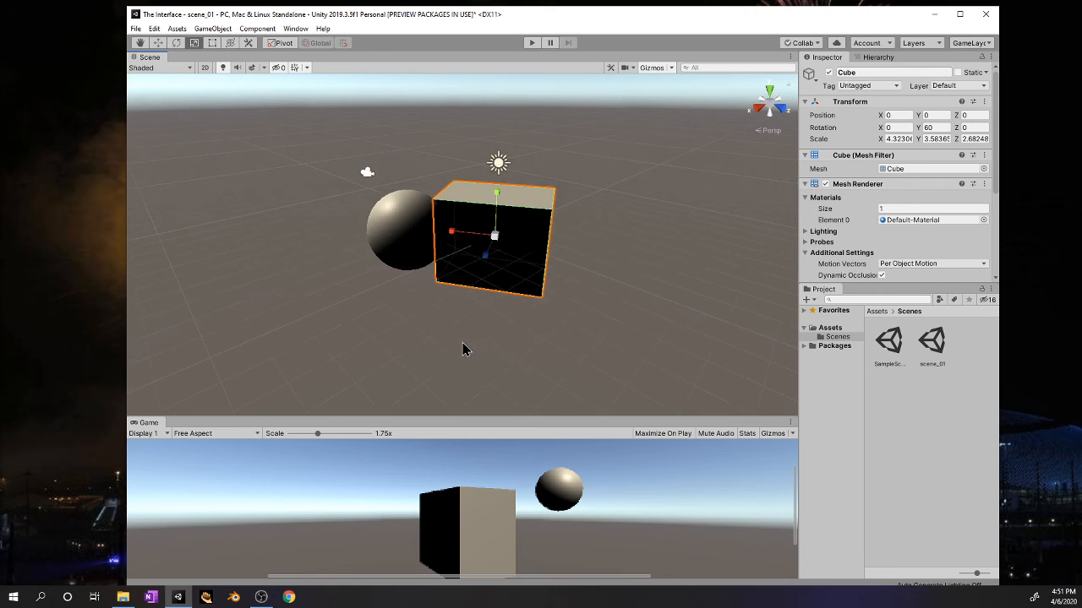
scroll(480, 313, "down", 10)
scroll(506, 337, "up", 10)
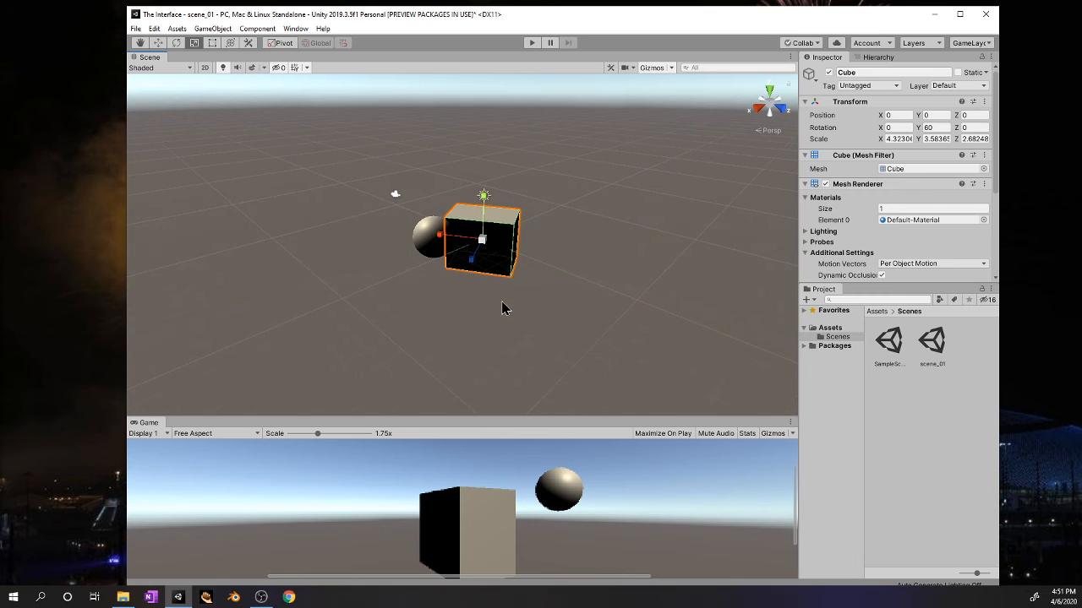
scroll(512, 301, "up", 5)
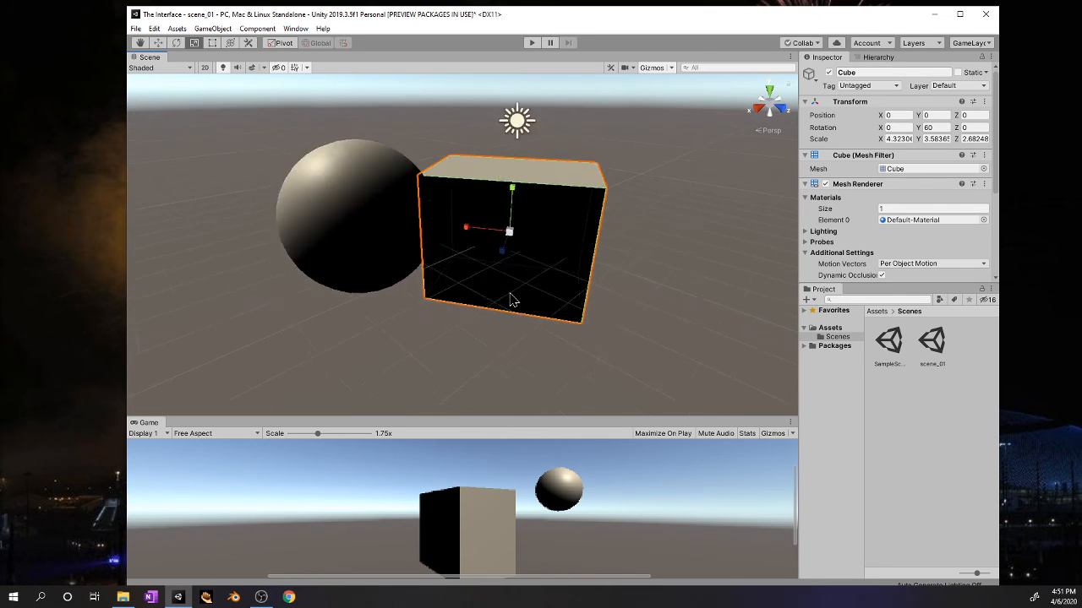
scroll(513, 457, "down", 1)
scroll(513, 458, "down", 1)
scroll(514, 225, "down", 6)
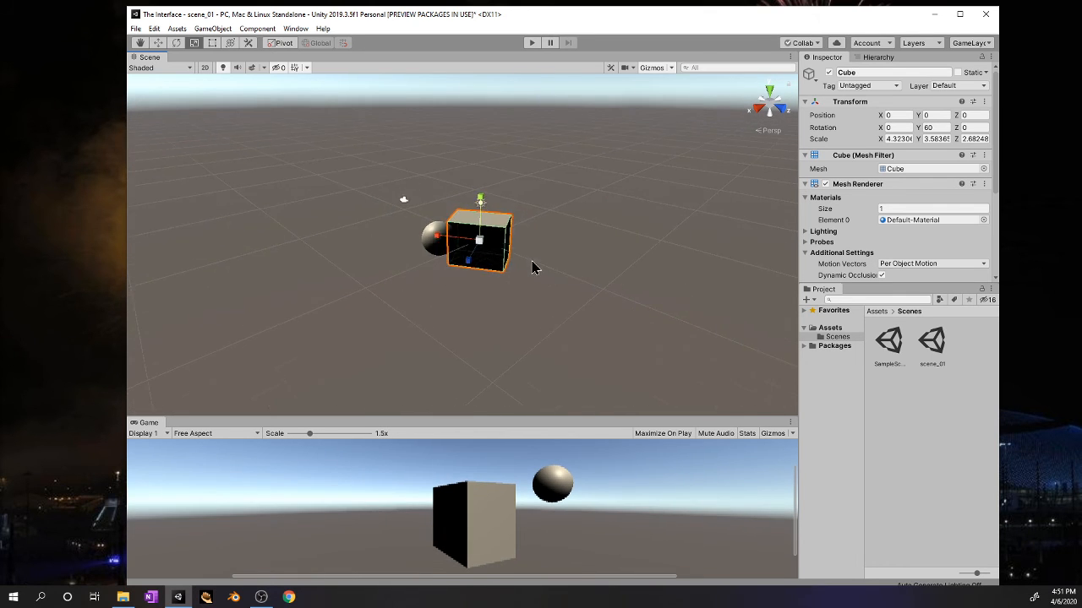
scroll(549, 273, "down", 2)
scroll(562, 260, "up", 5)
scroll(570, 272, "down", 4)
scroll(574, 263, "up", 4)
scroll(582, 270, "down", 4)
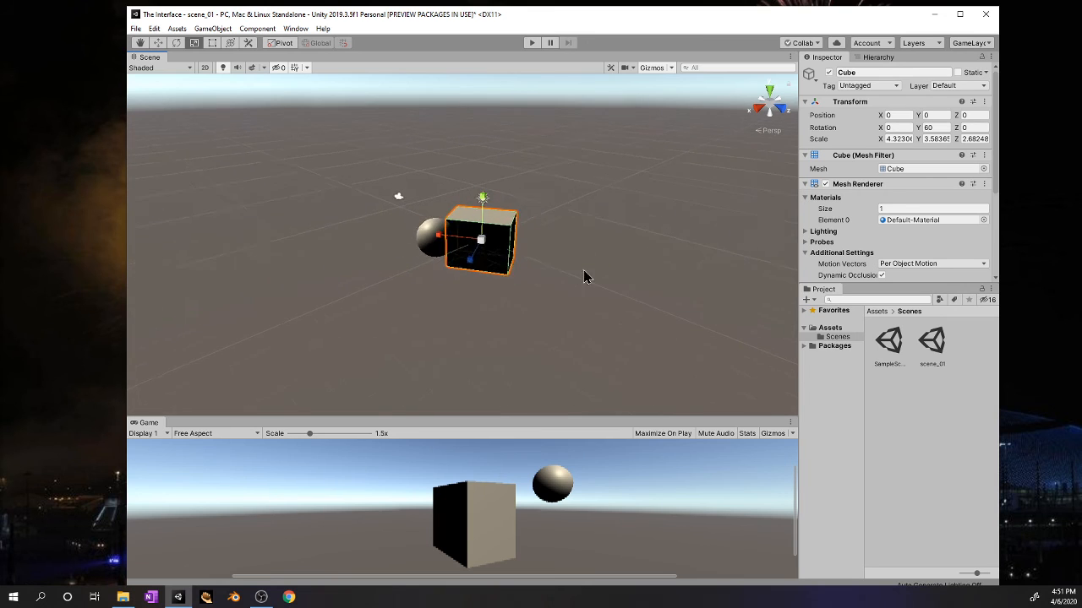
scroll(584, 267, "up", 6)
scroll(582, 266, "down", 2)
Move the sphere freehand away from the cube to about X 9.81, Y 4.54 and Z 2.32.
left_click_drag(432, 238, 430, 246)
left_click(429, 238)
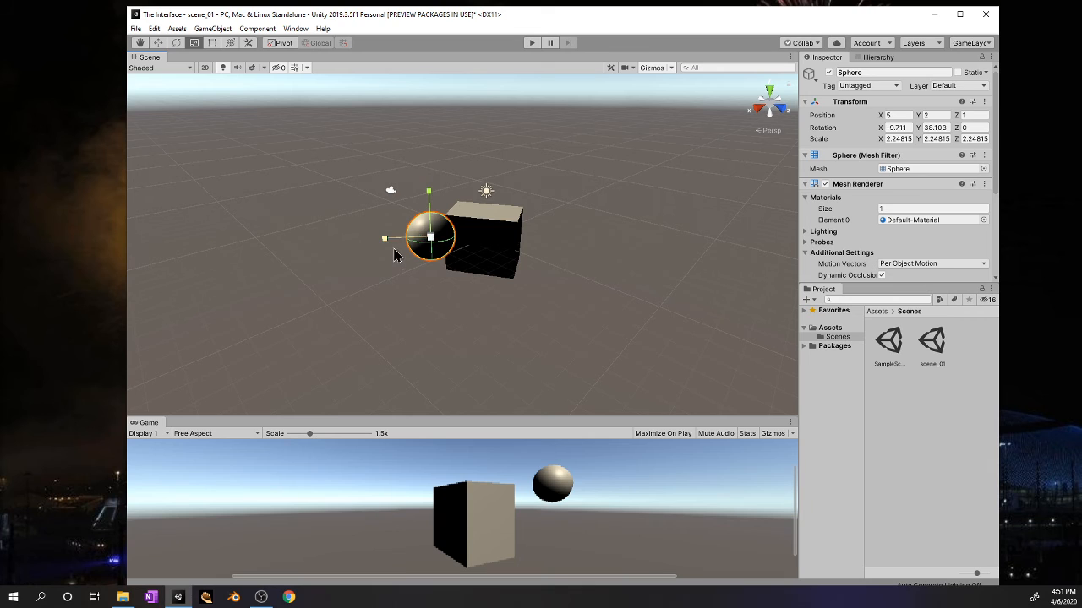
left_click(158, 45)
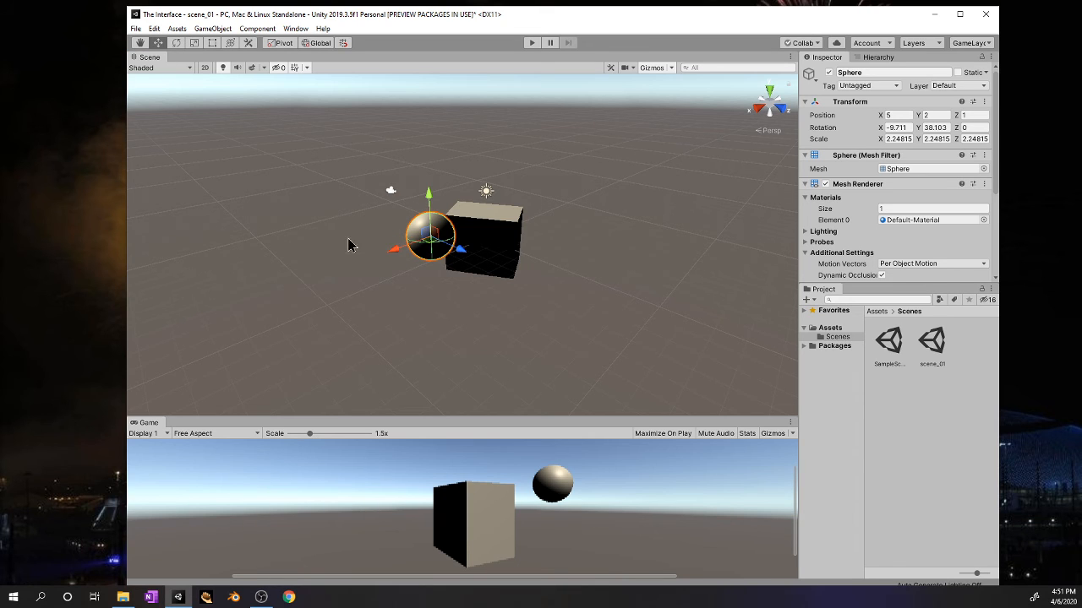
left_click_drag(394, 257, 510, 129)
left_click_drag(545, 175, 344, 226)
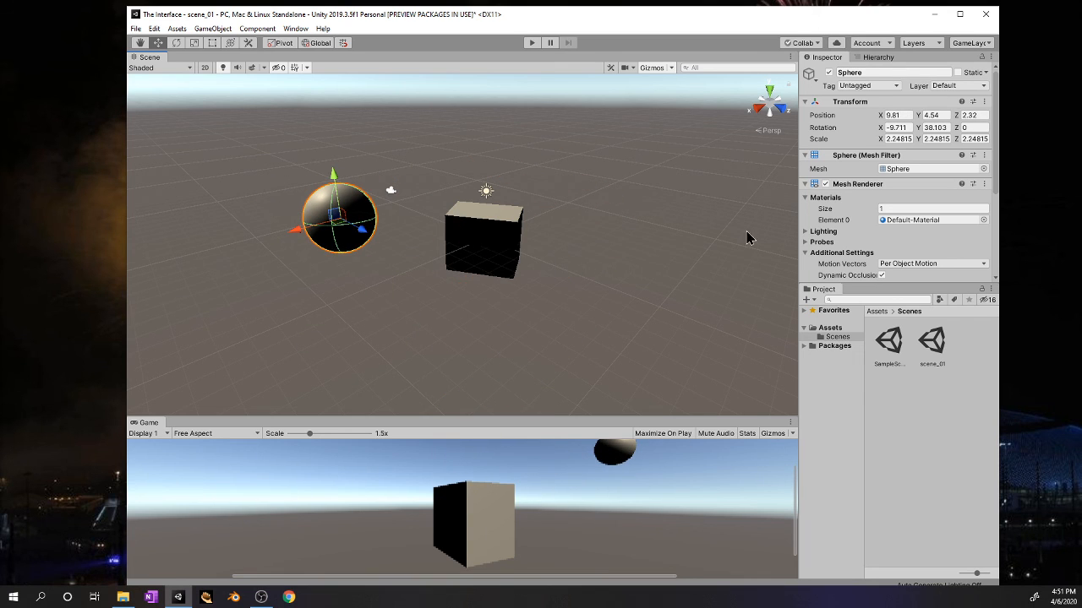
Check the list of objects in the scene and inspect the properties of the sphere and the cube.
left_click(881, 58)
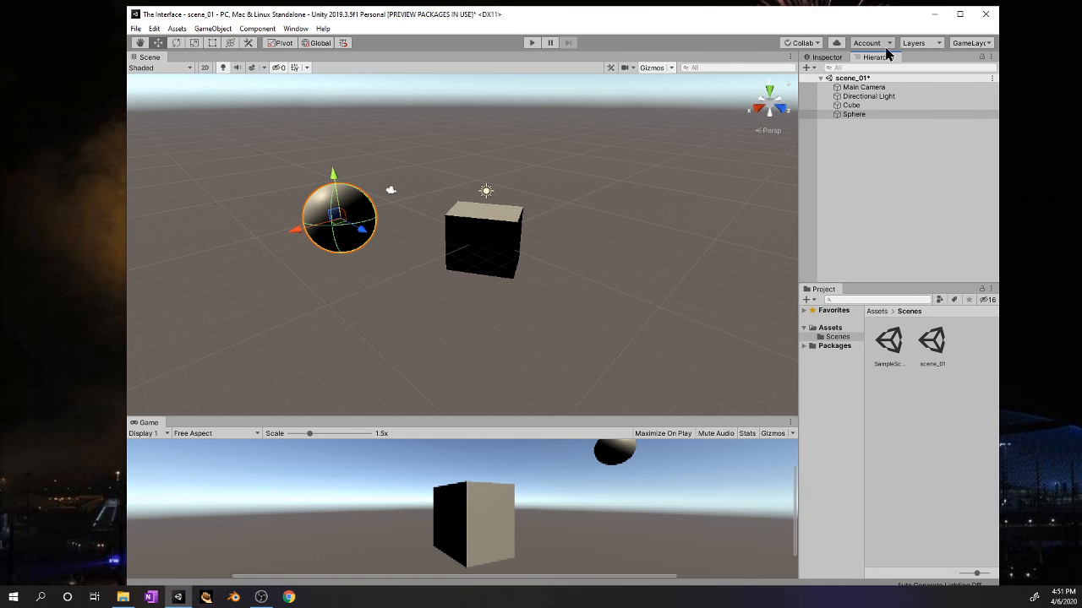
left_click(825, 58)
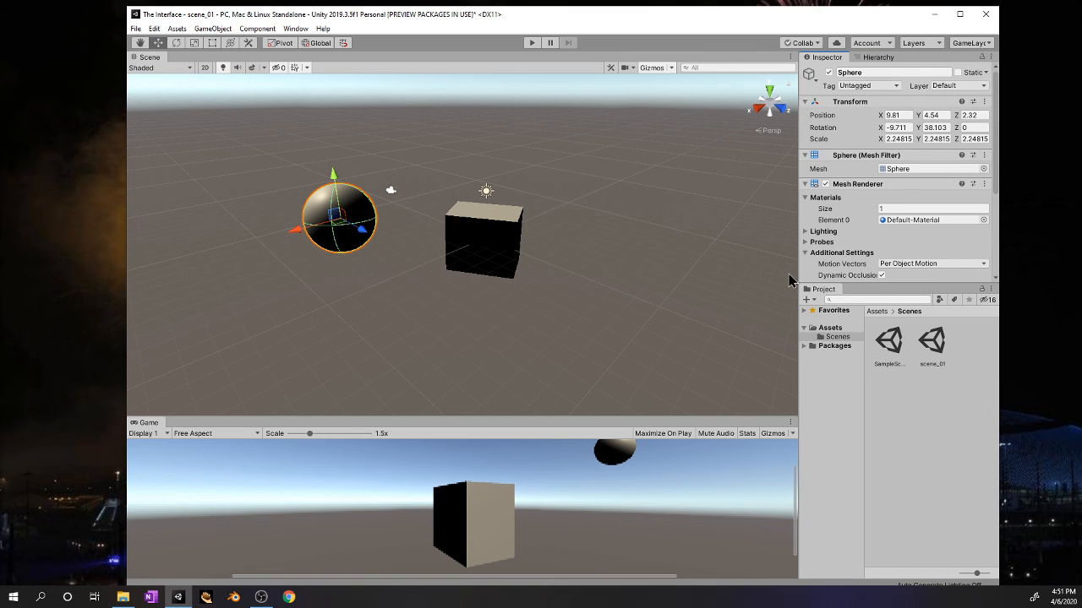
left_click(499, 237)
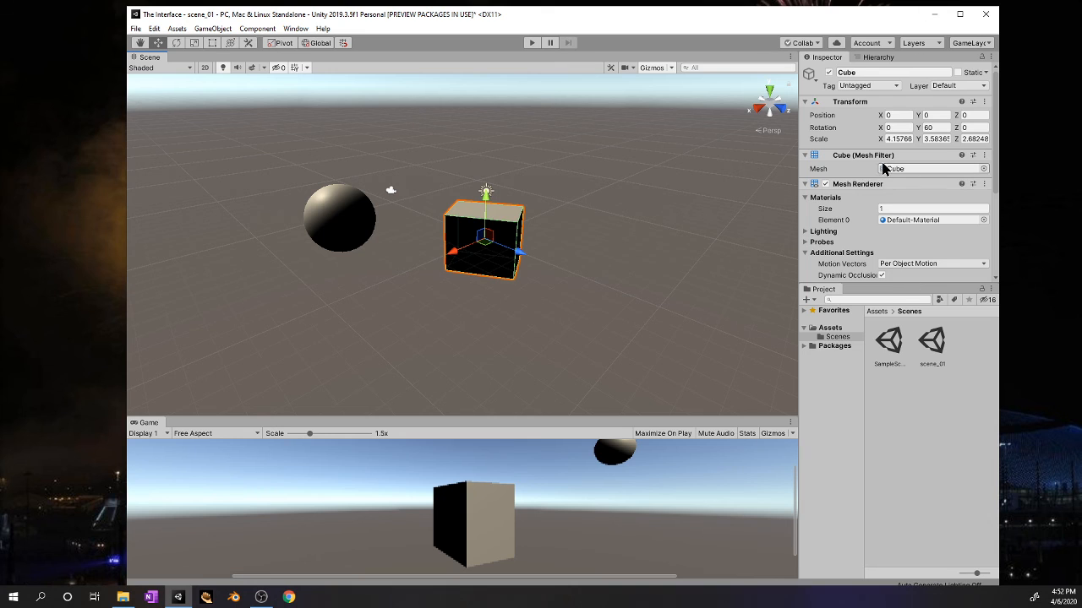
Review the available editor layouts, including GameLayout, and close the list.
left_click(967, 47)
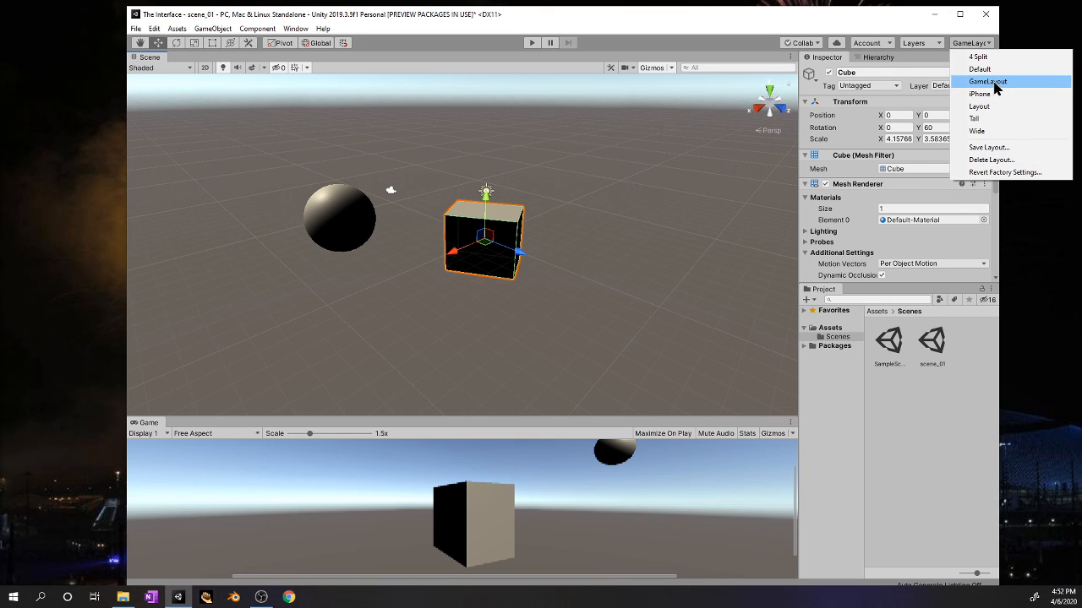
left_click(919, 429)
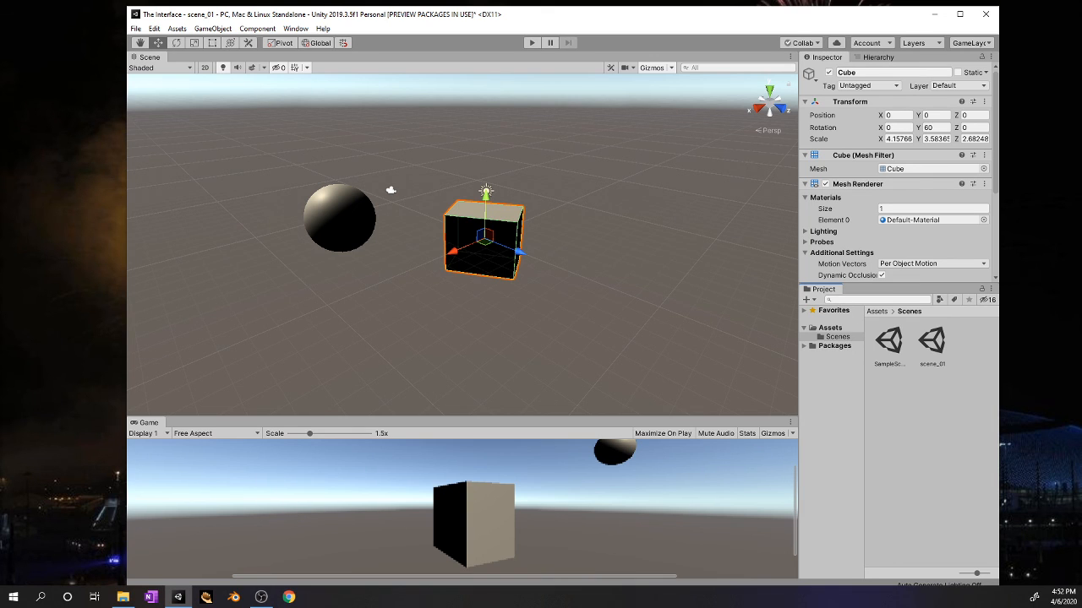
key("alt+Tab")
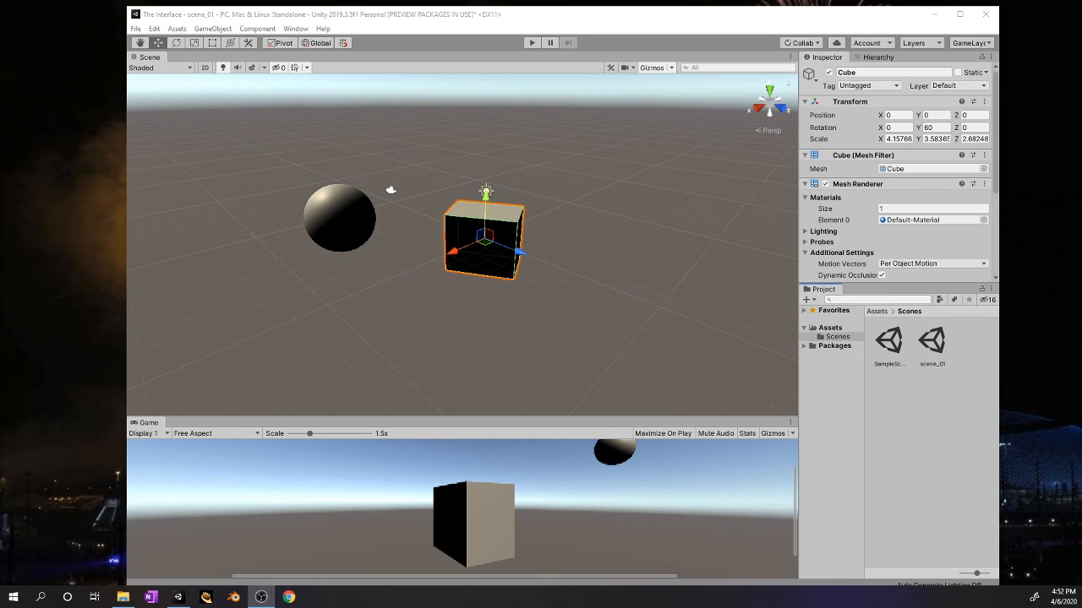